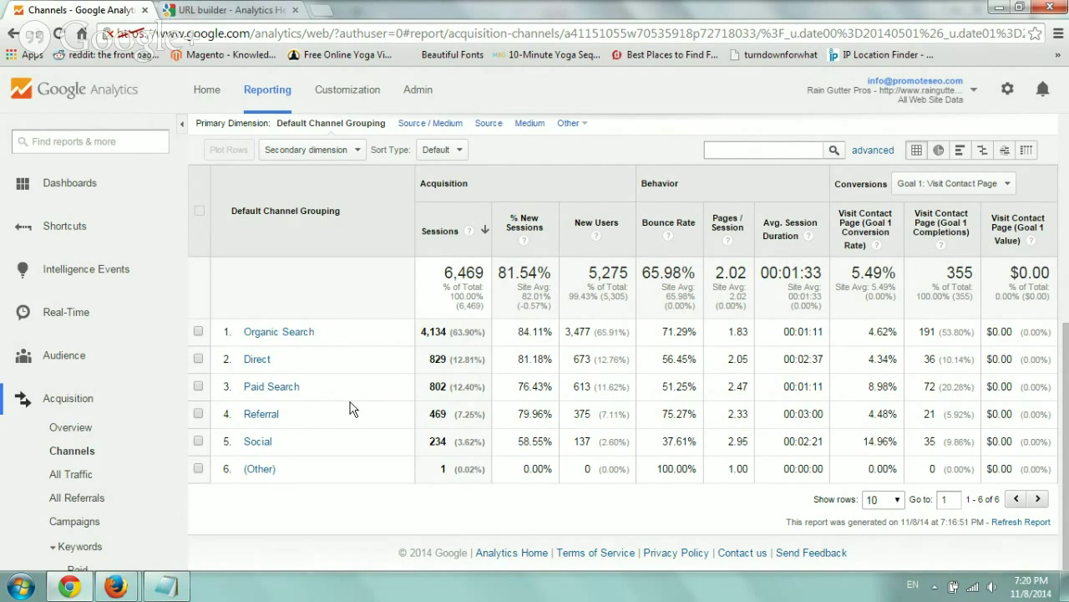
drag(304, 382, 248, 398)
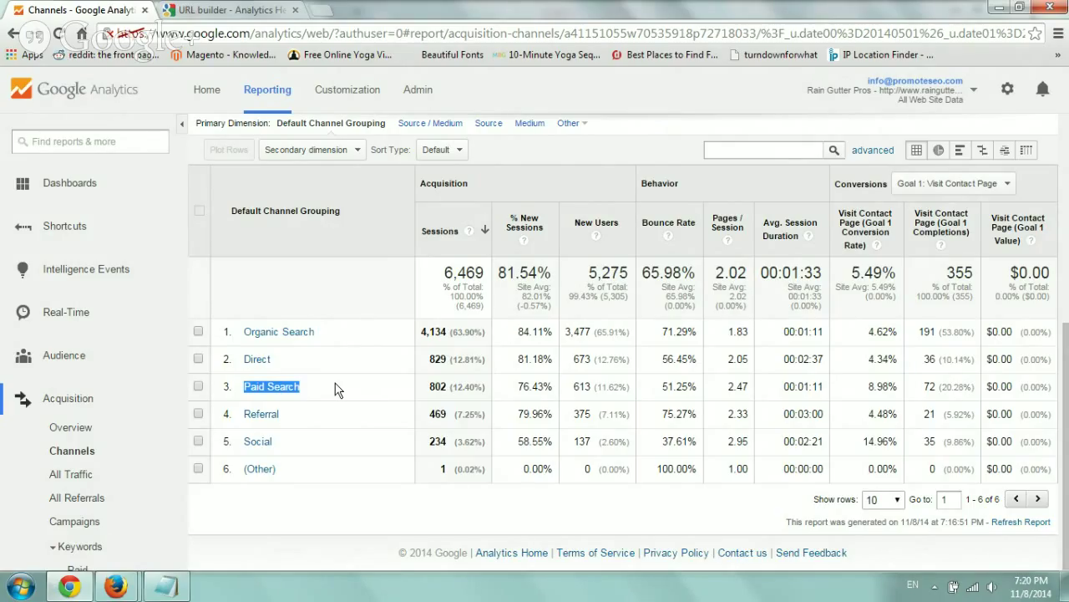
drag(311, 445, 241, 442)
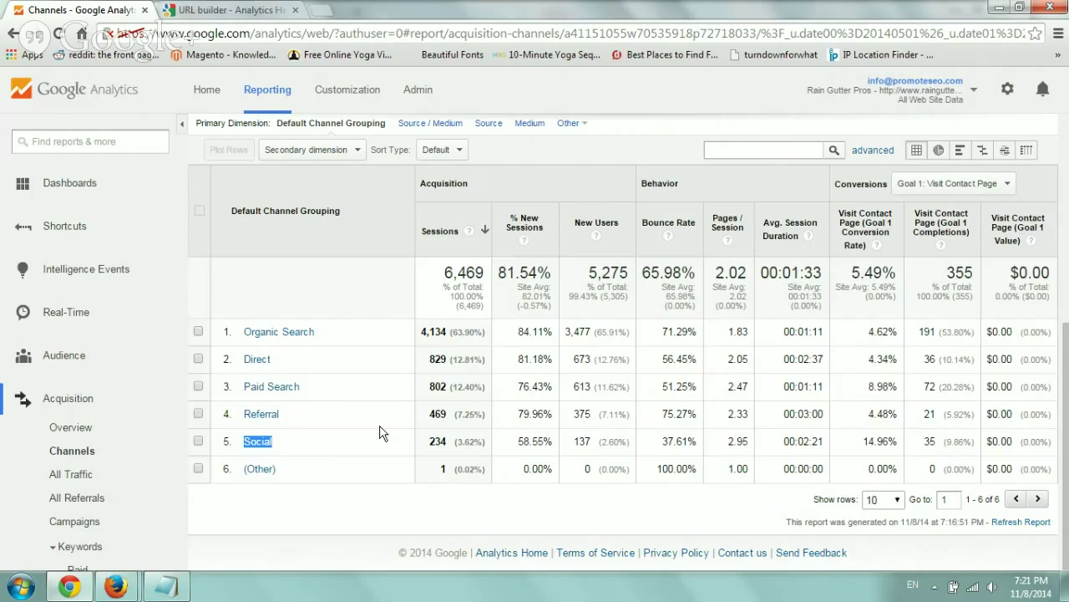
click(347, 368)
Step: Highlight the Direct channel name in the Analytics channels table
drag(279, 369, 247, 368)
Step: Scroll the URL builder help page to the Website URL field, then start a blank browser tab
click(249, 8)
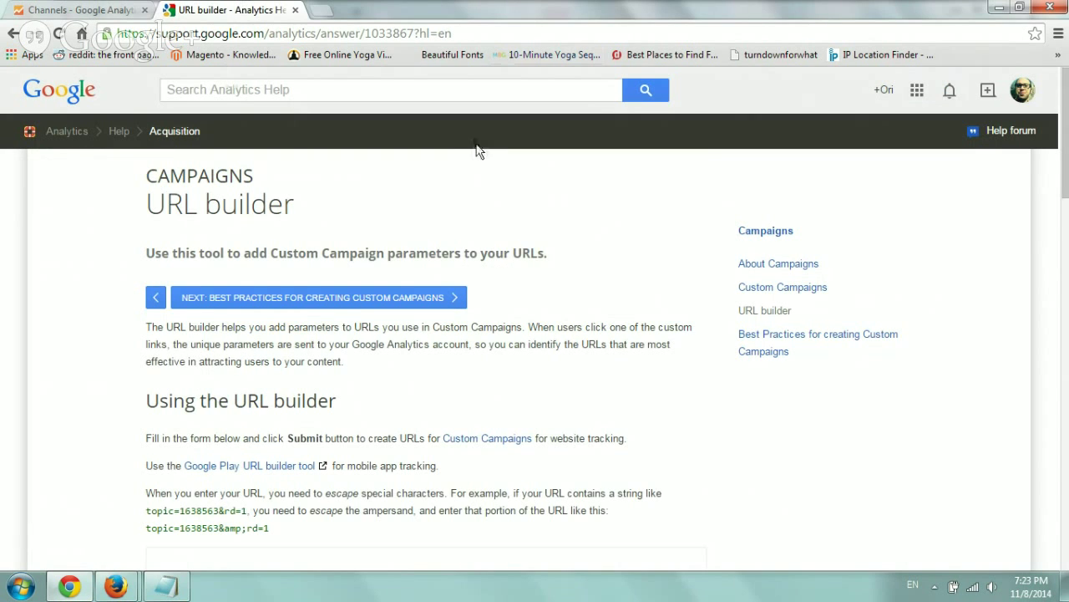
drag(199, 27, 507, 35)
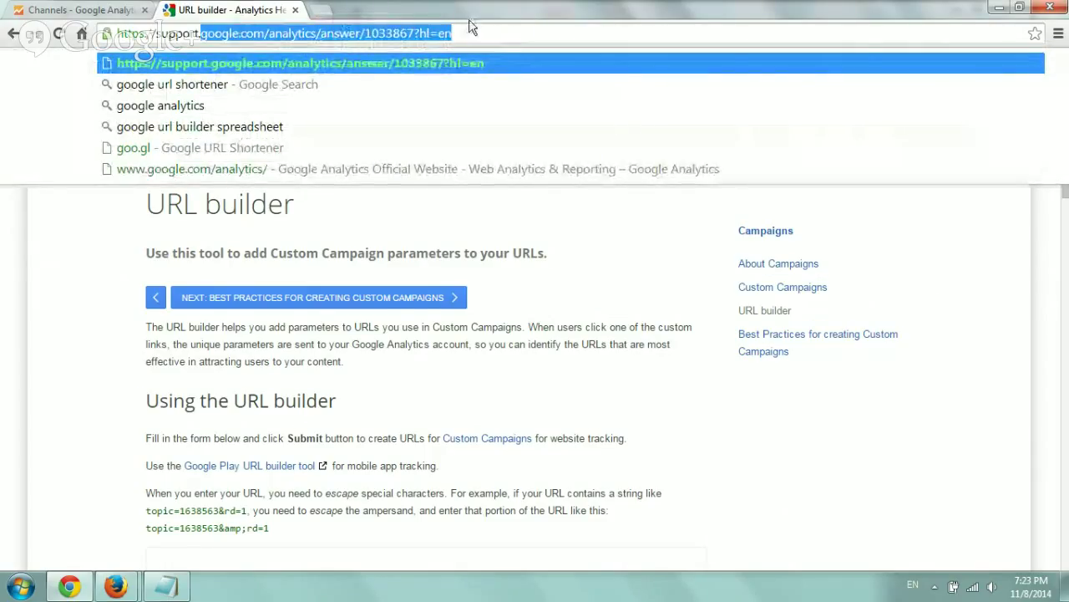
click(500, 32)
scroll(601, 492, down, 4)
click(424, 310)
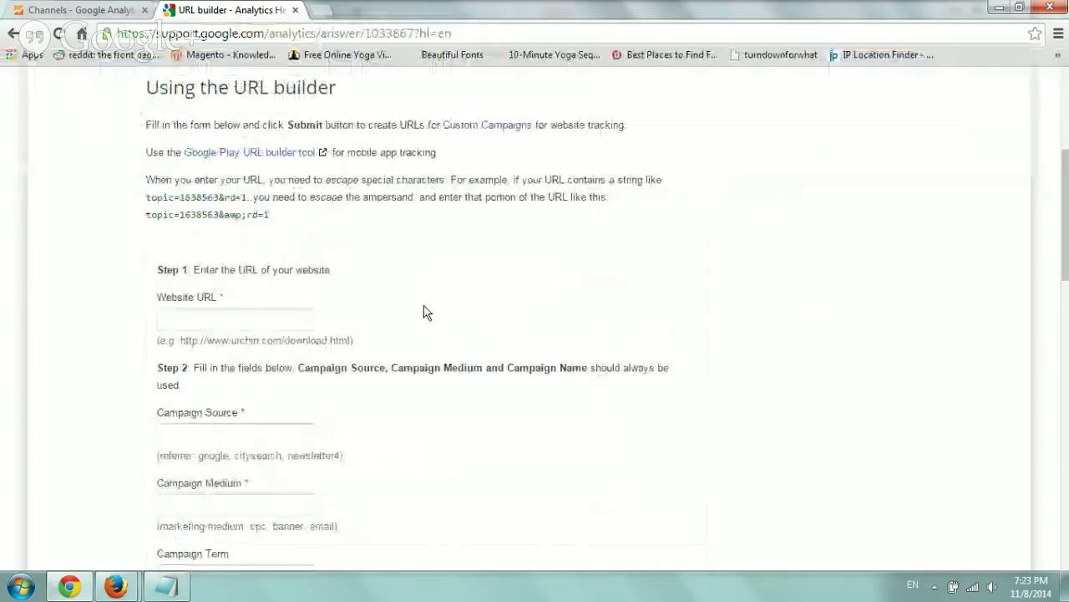
click(228, 318)
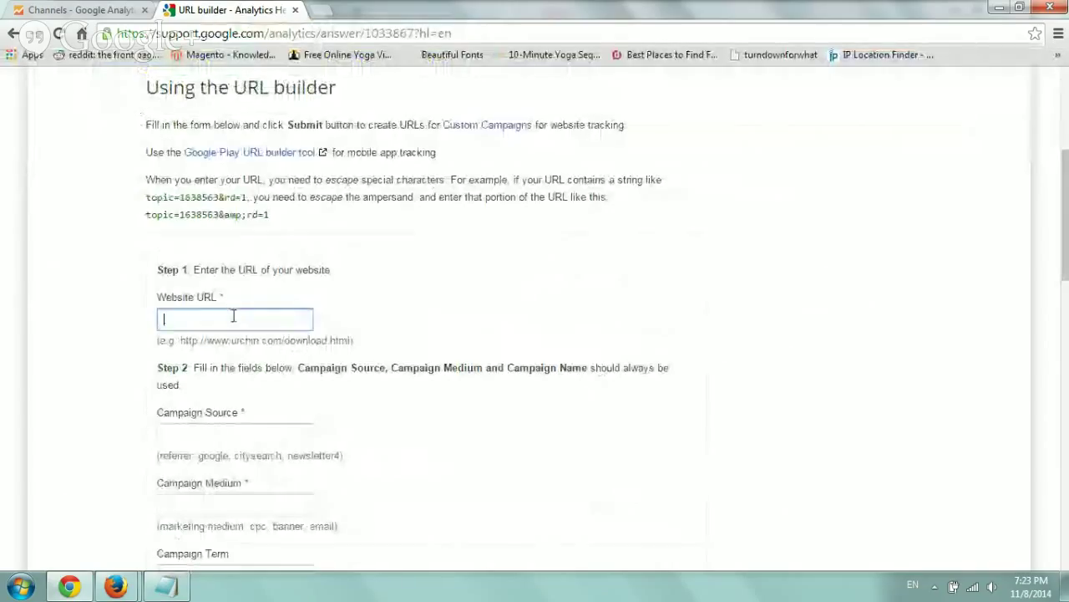
click(323, 10)
text(www.y)
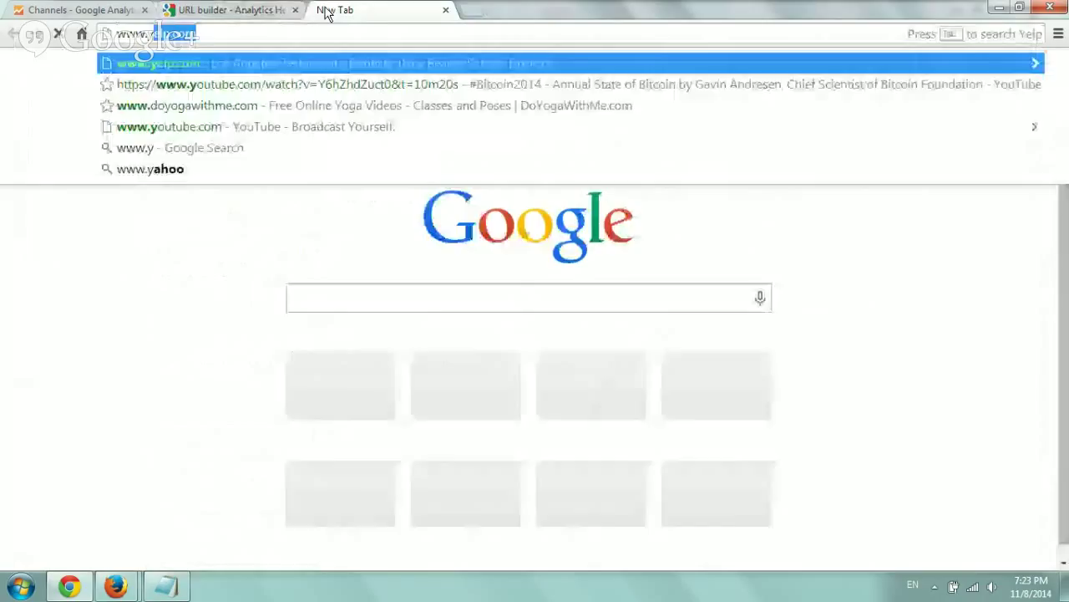
key(BackSpace)
key(BackSpace)
key(BackSpace)
key(BackSpace)
key(BackSpace)
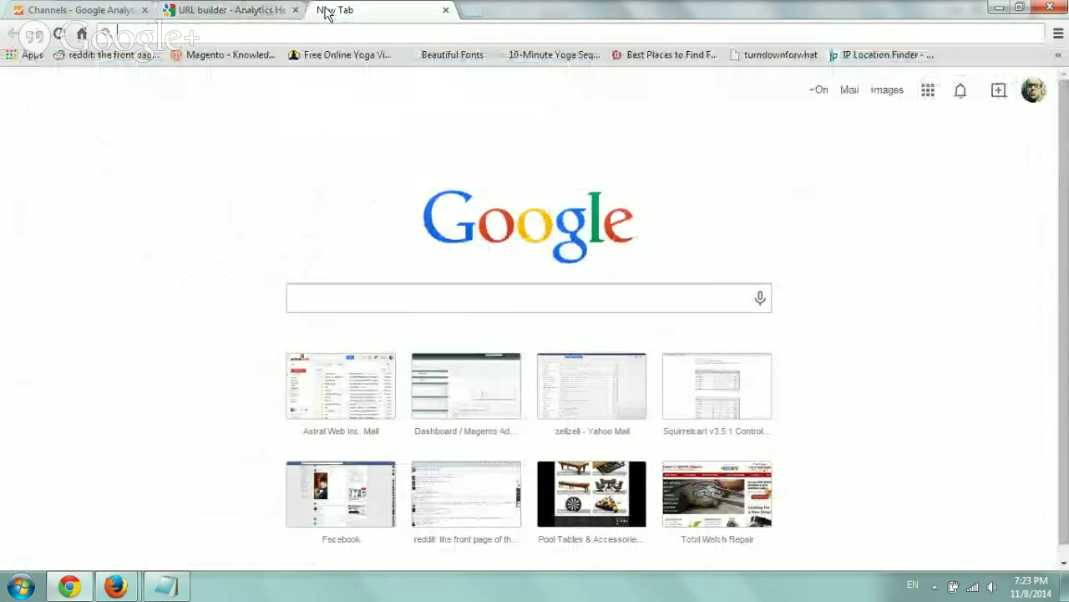
text(www.astralwebinc.com)
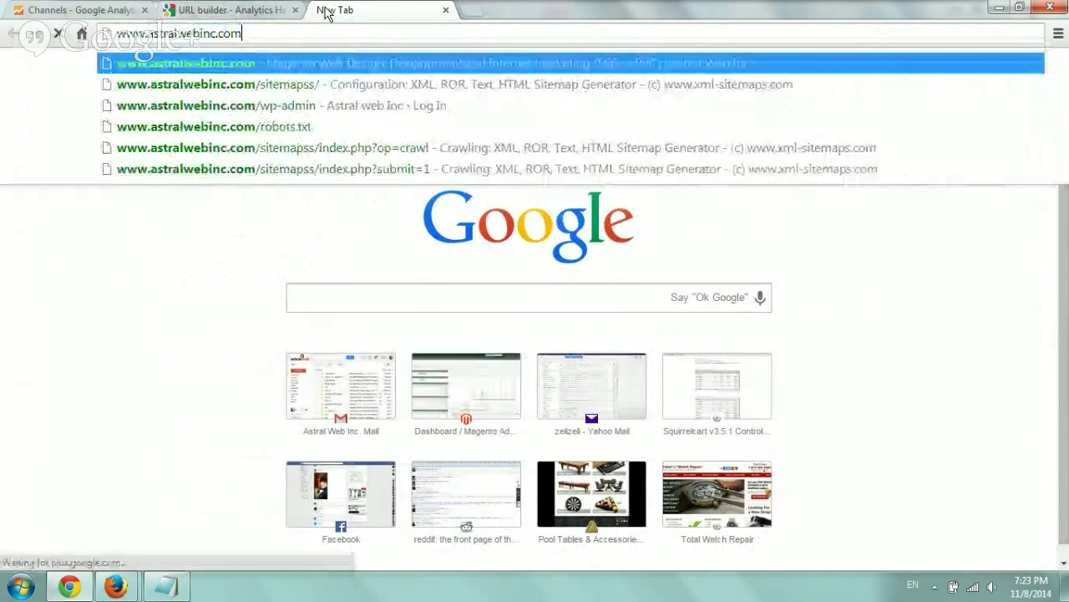
key(Return)
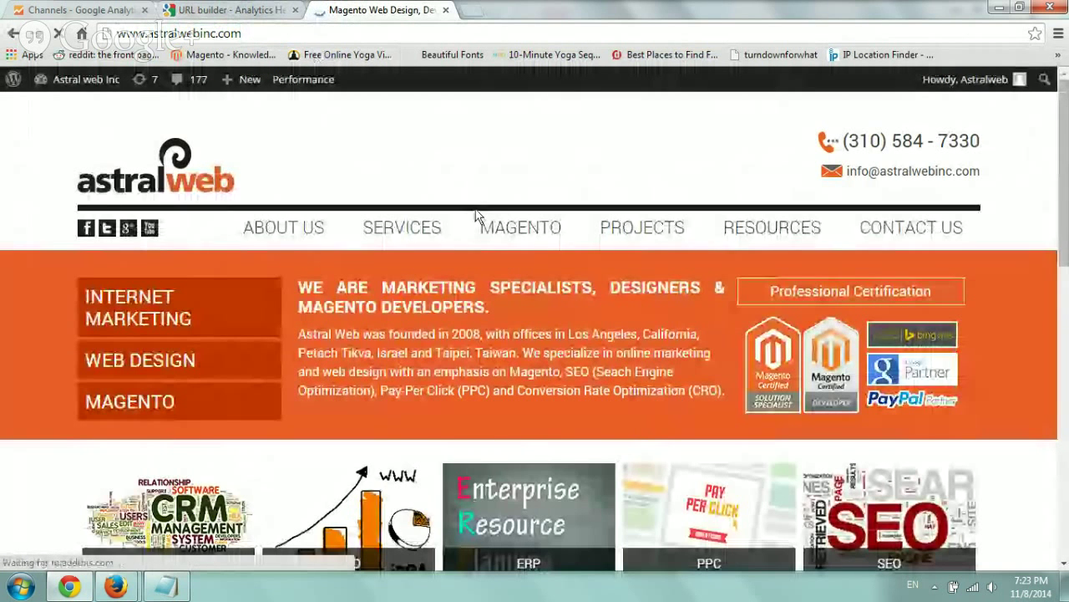
Step: Open the Resources page, copy its address, and return to the URL builder tab
click(742, 228)
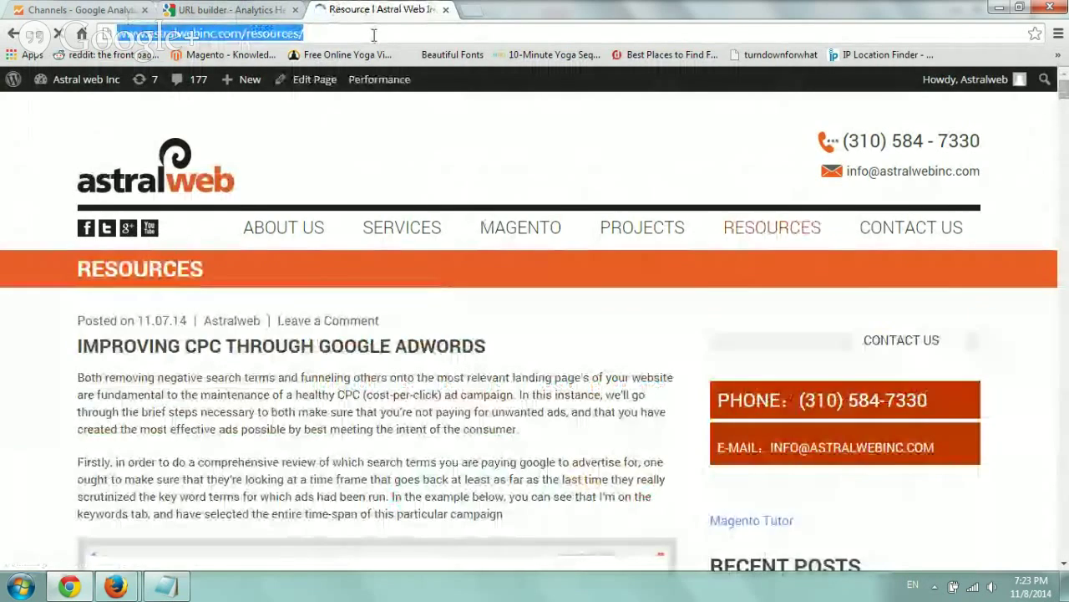
click(314, 33)
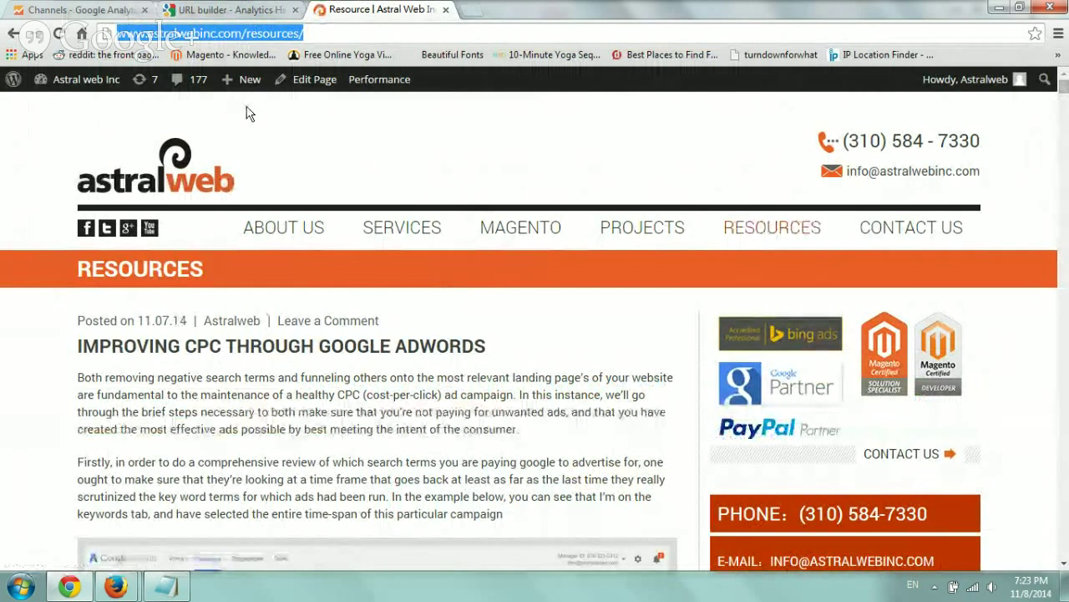
key(BackSpace)
click(229, 10)
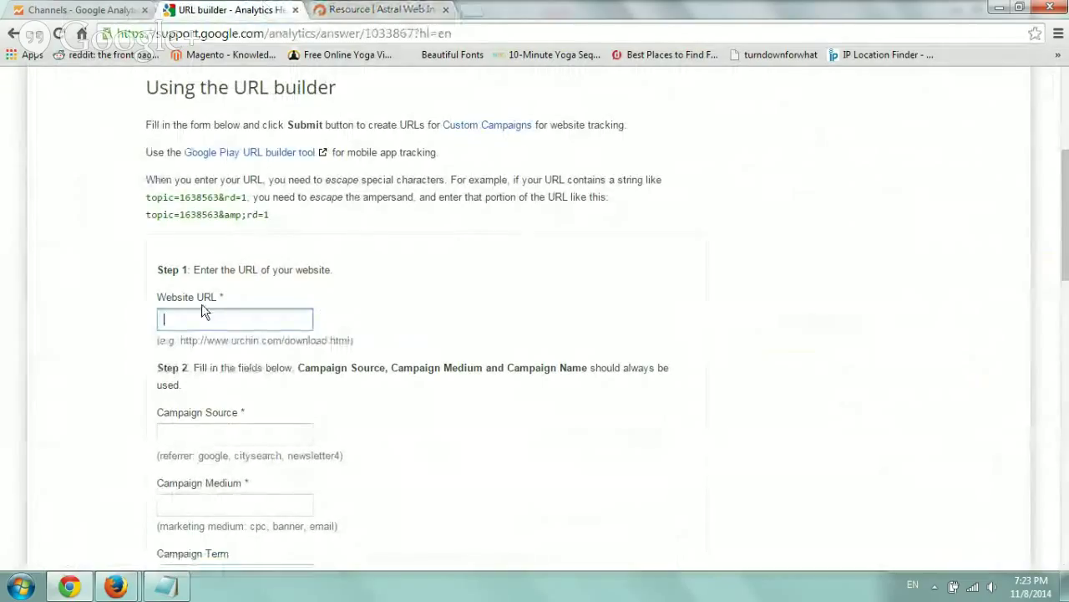
Step: Paste the Resources page URL as Website URL, with source newsletter1 and medium email
click(220, 316)
key(ctrl+v)
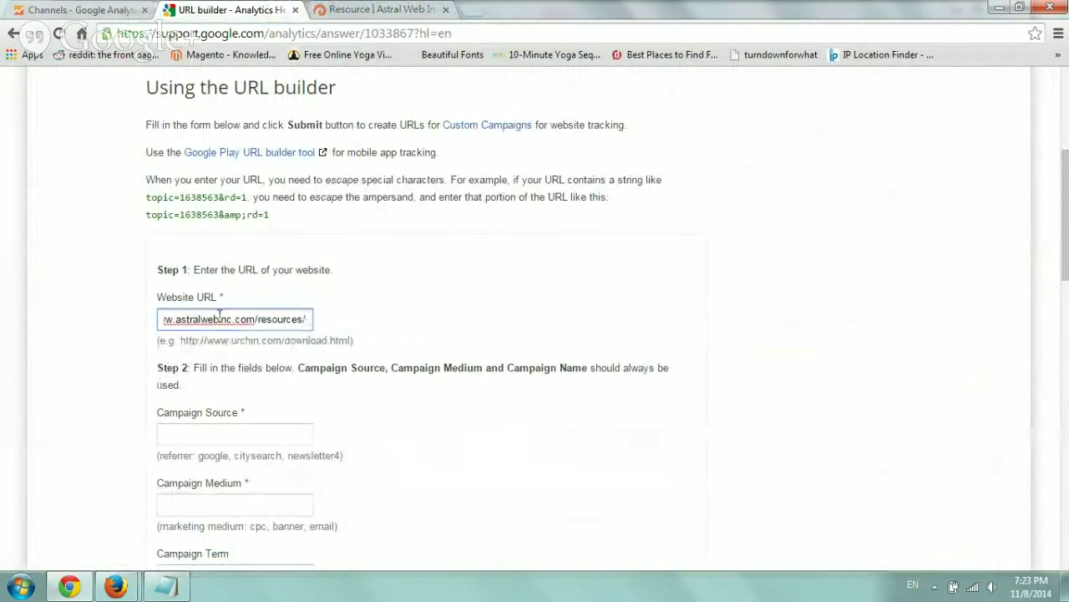
click(358, 303)
scroll(377, 303, down, 2)
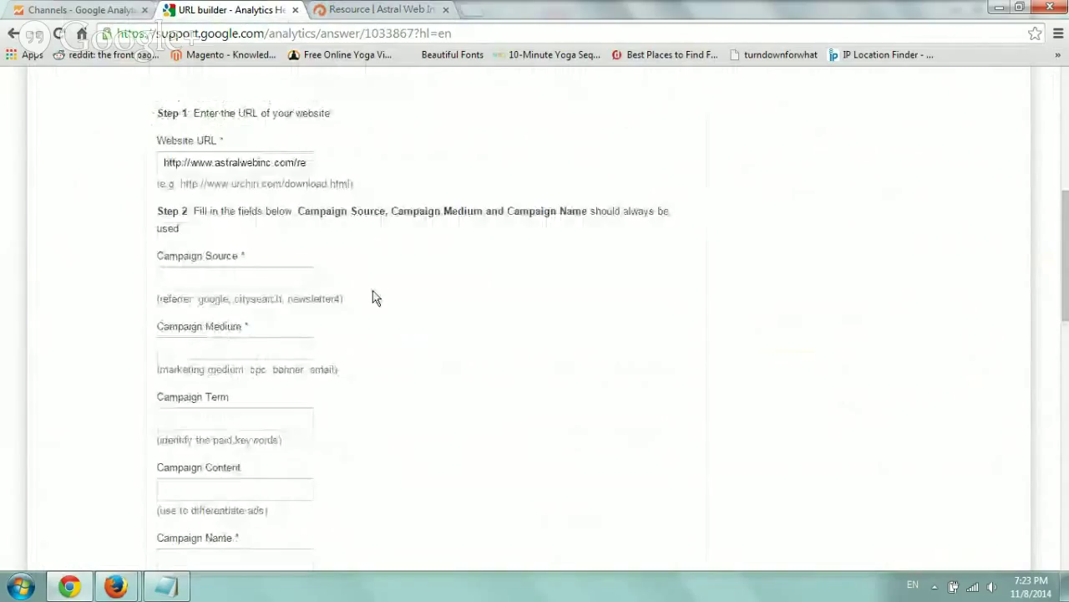
click(294, 272)
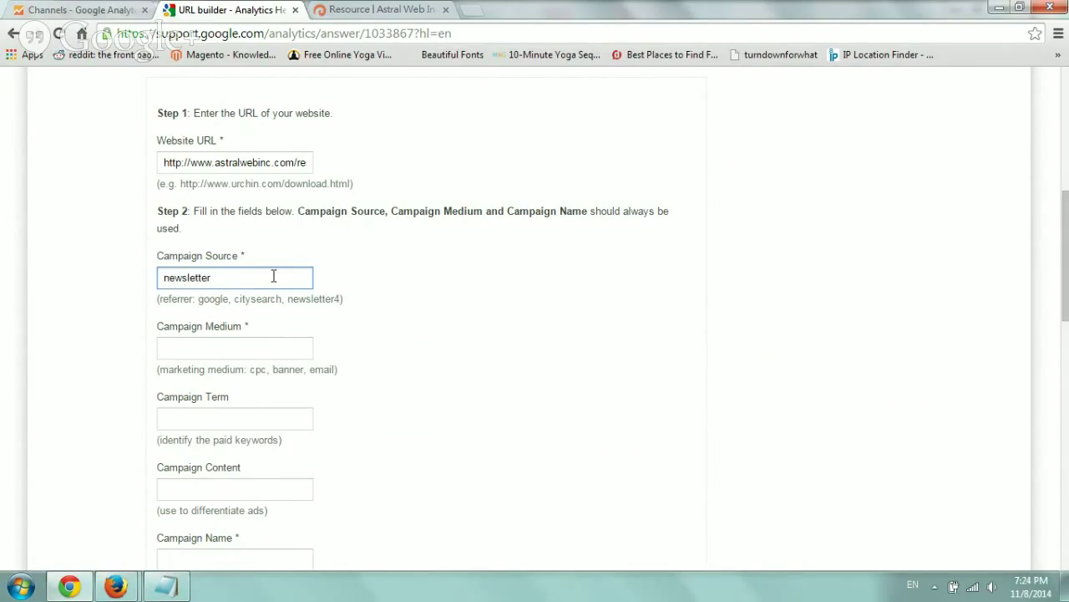
click(369, 281)
scroll(369, 281, down, 1)
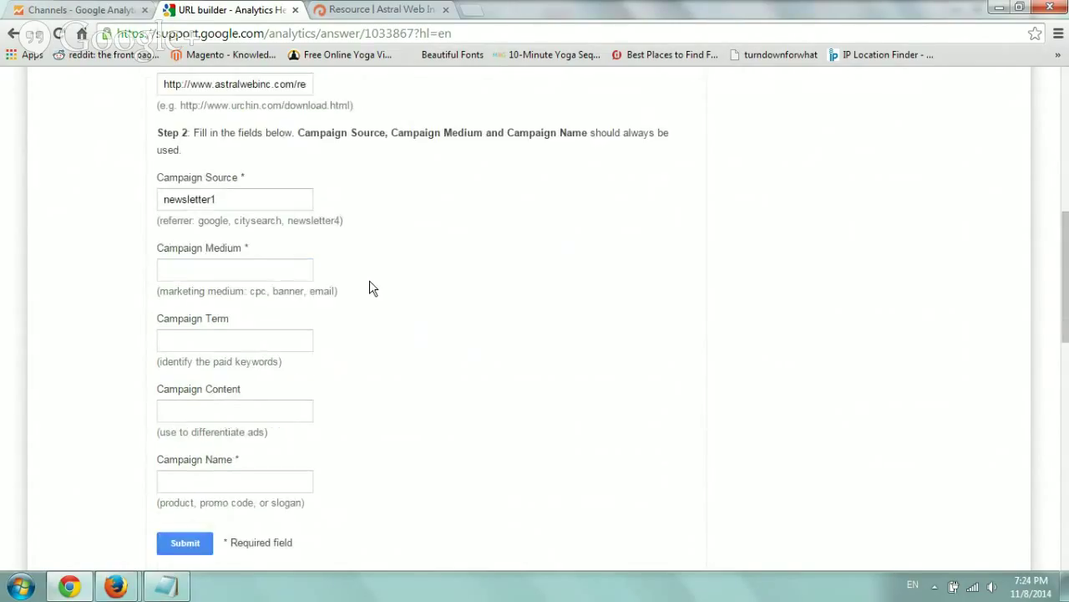
click(307, 266)
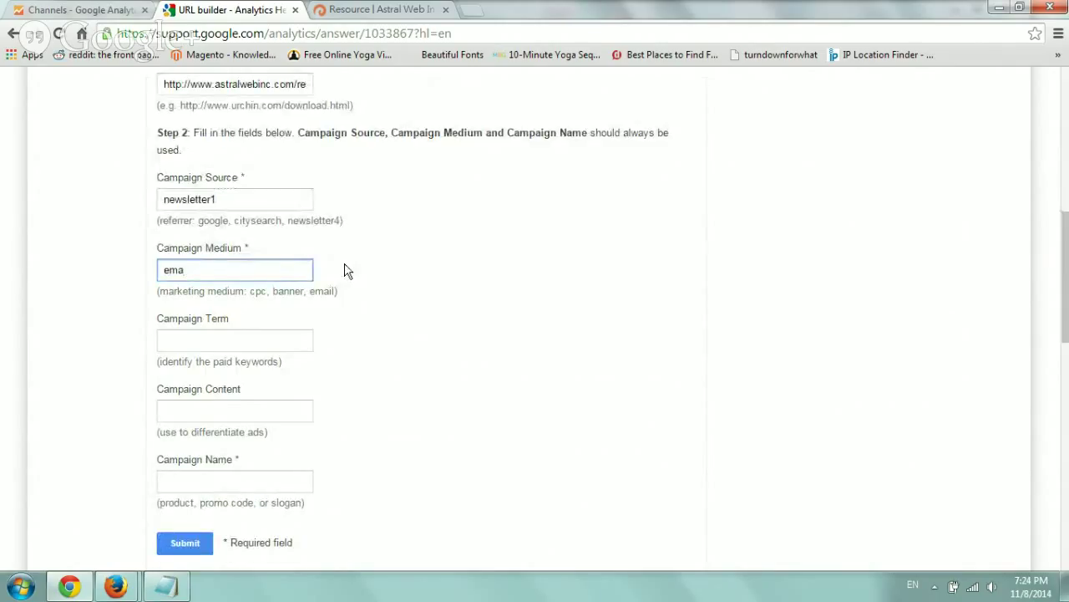
click(396, 278)
Step: Enter campaign name emailfromvideo, generate the tagged URL, and select the result
scroll(397, 279, down, 1)
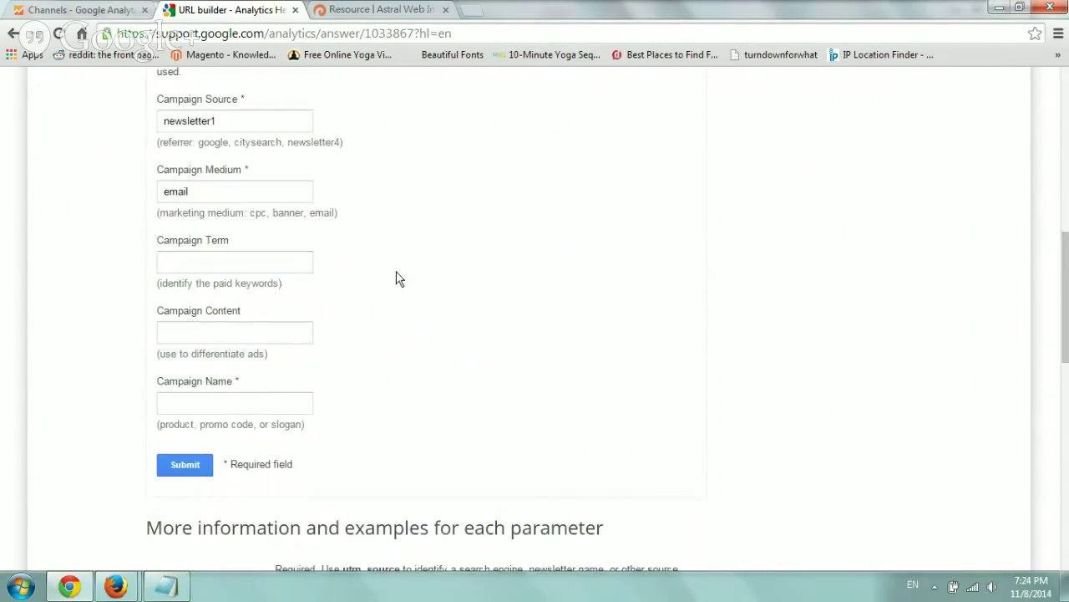
click(270, 262)
click(196, 399)
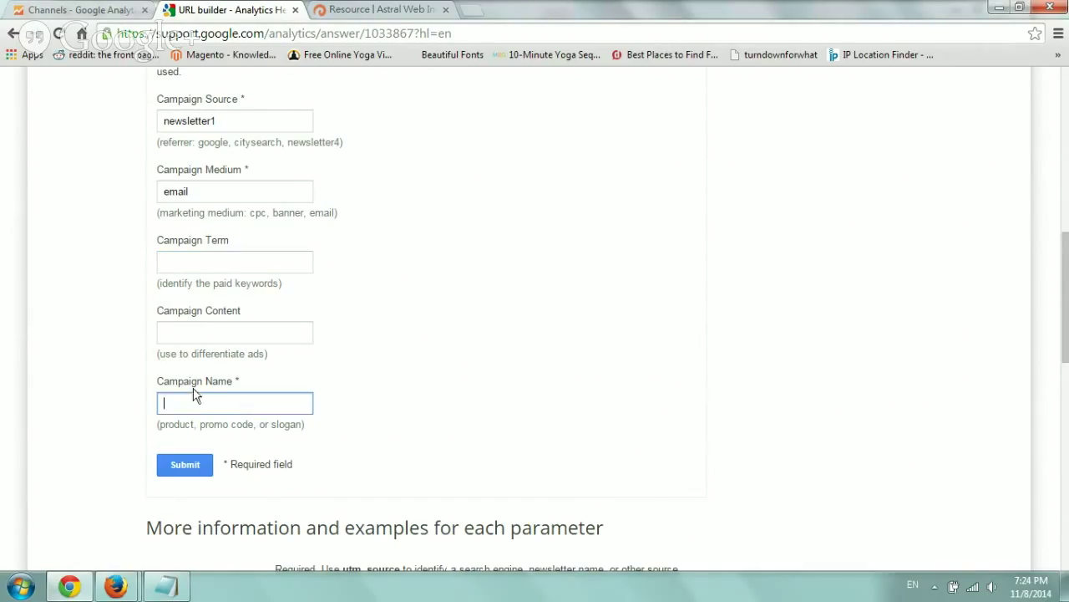
drag(266, 382, 167, 384)
click(224, 402)
click(185, 465)
scroll(301, 441, down, 3)
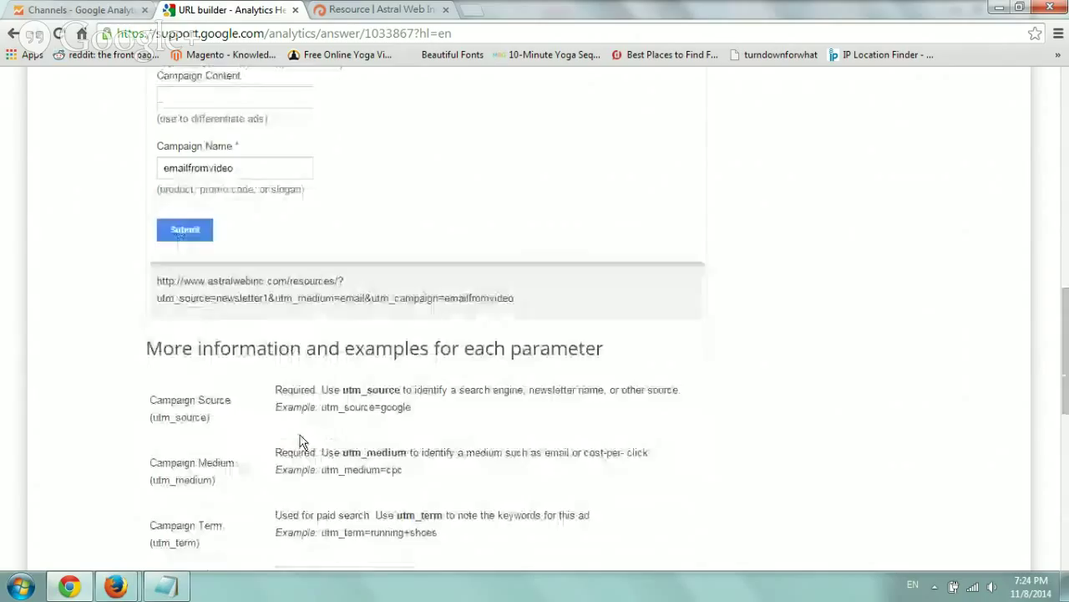
drag(523, 299, 160, 279)
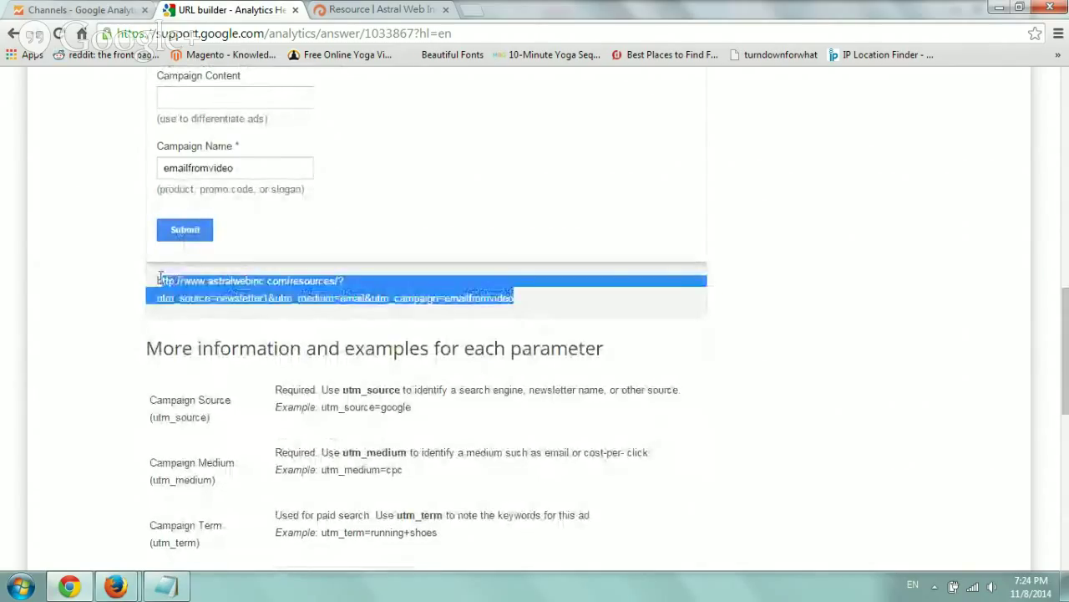
Step: Search 'snipping' to open a note window, paste the campaign URL, and disable word wrap
key(super)
text(snipping)
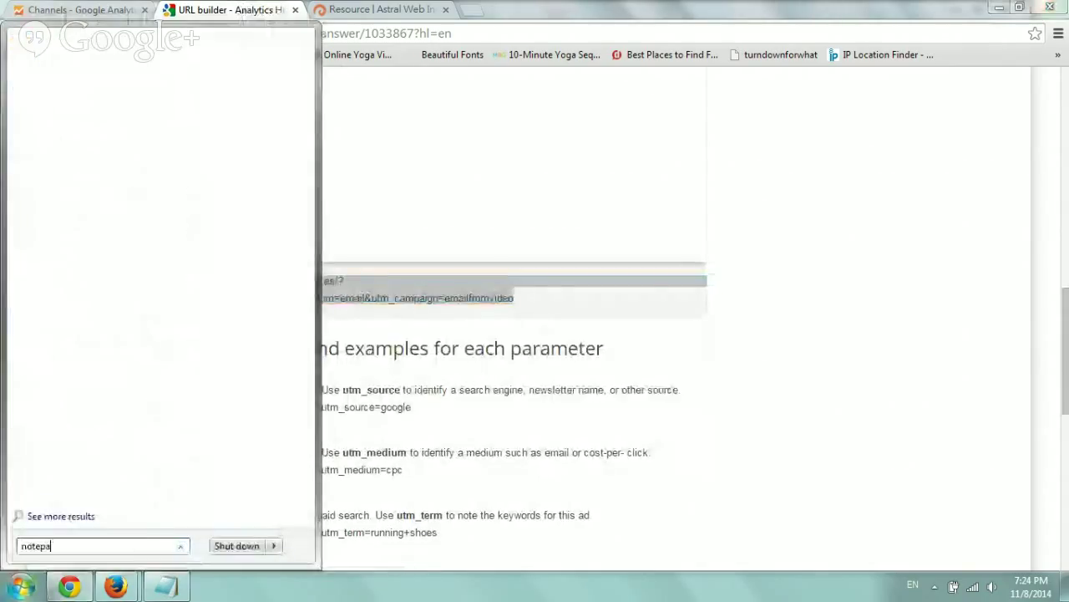
key(Return)
text(http://www.astralwebinc.com/resources/? utm_source=newsletter1&utm_medium=email&utm_campaign=emailfromvideo)
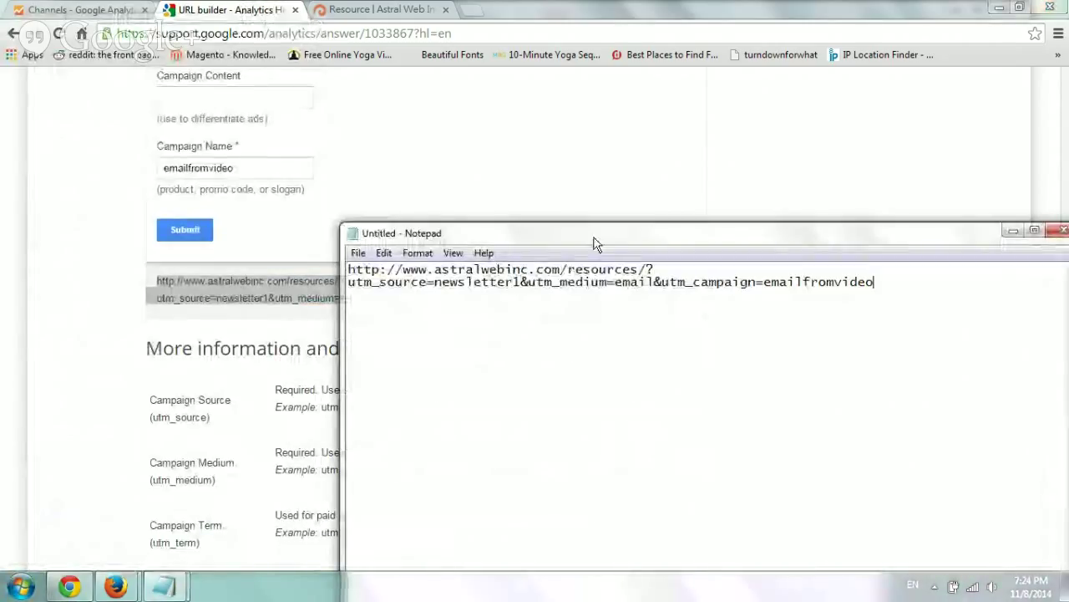
drag(594, 241, 397, 109)
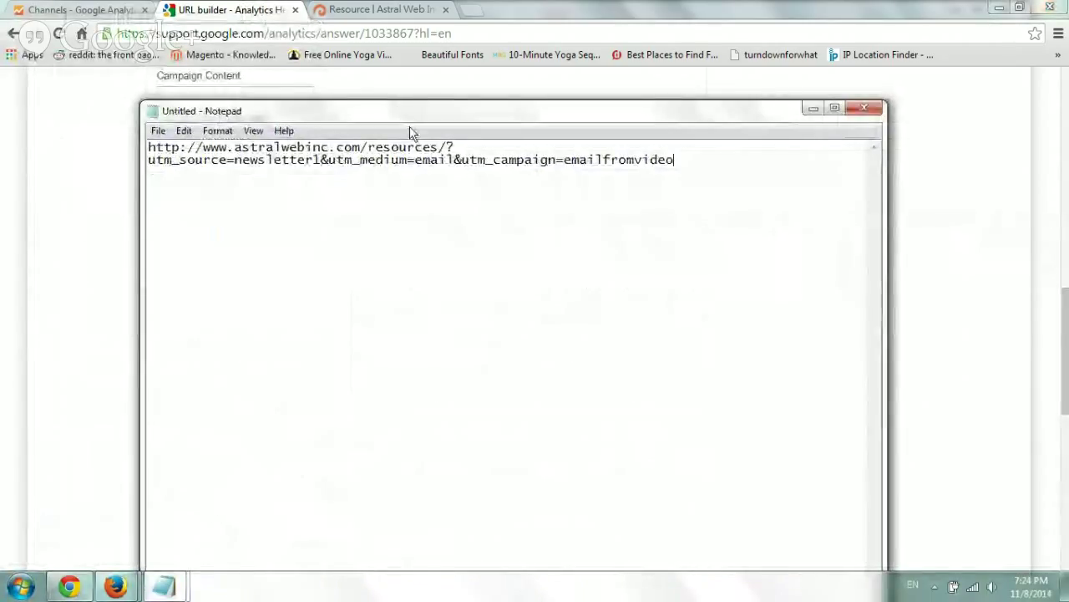
click(218, 130)
click(232, 148)
Step: Check the URL's base address and UTM parameters through utm_campaign=emailfromvideo, then select the whole line
drag(165, 147, 322, 148)
drag(448, 147, 113, 149)
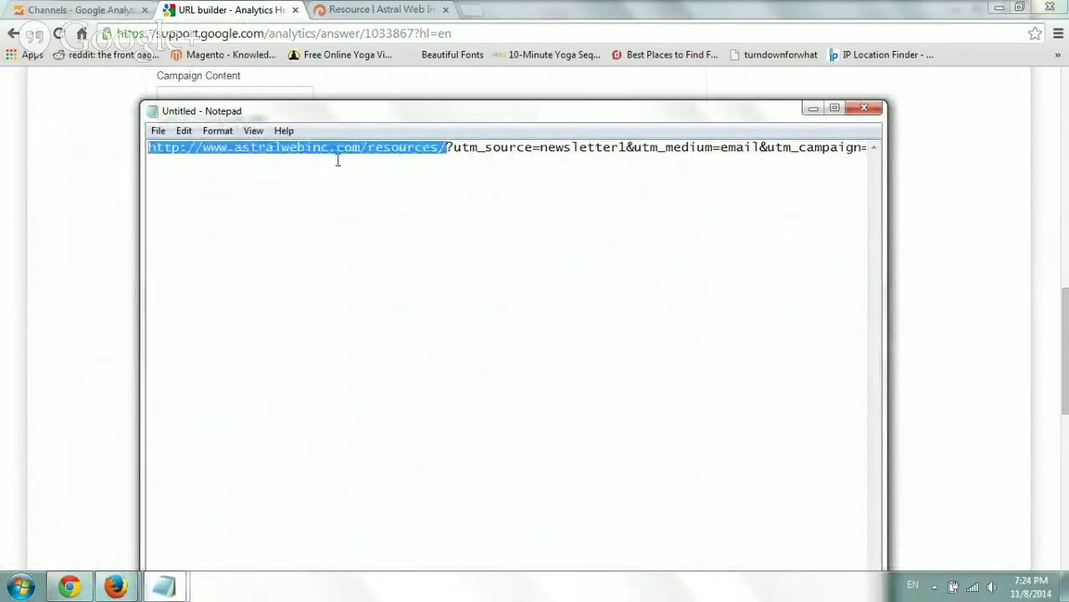
click(399, 158)
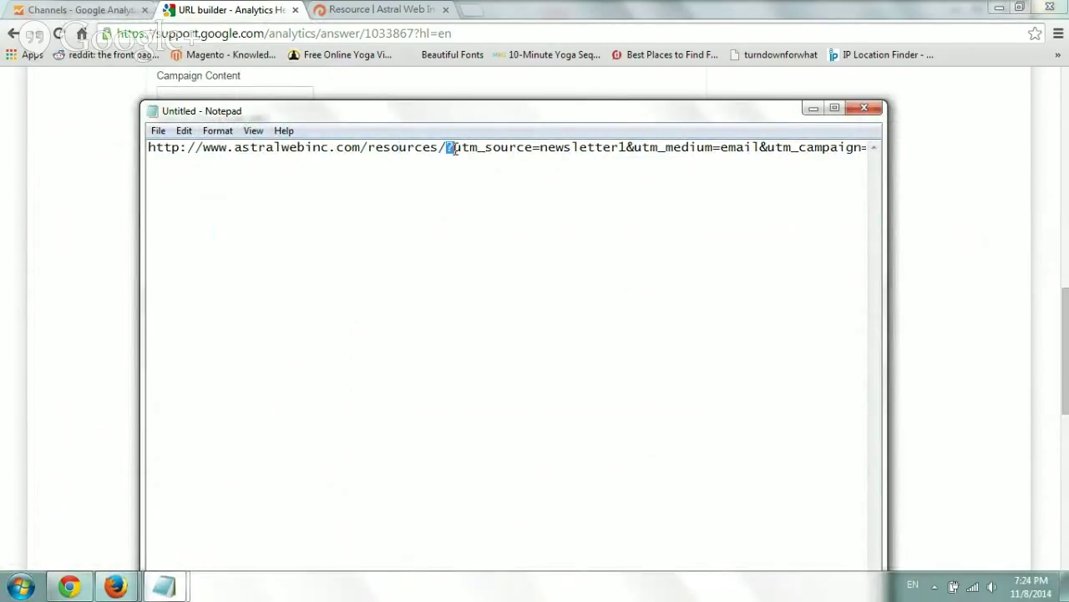
drag(455, 149, 595, 152)
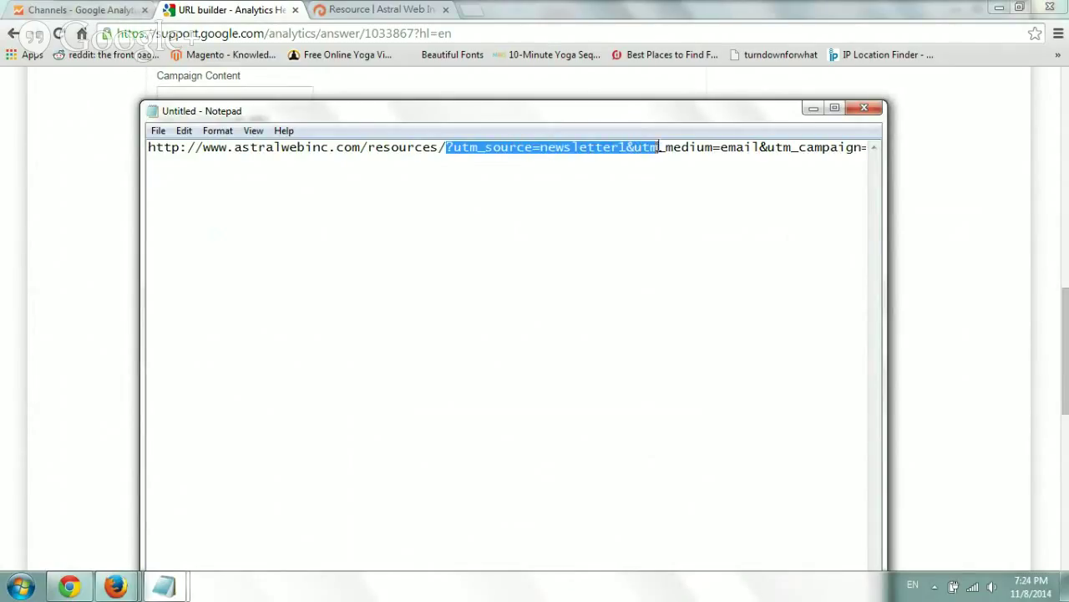
drag(722, 144, 854, 150)
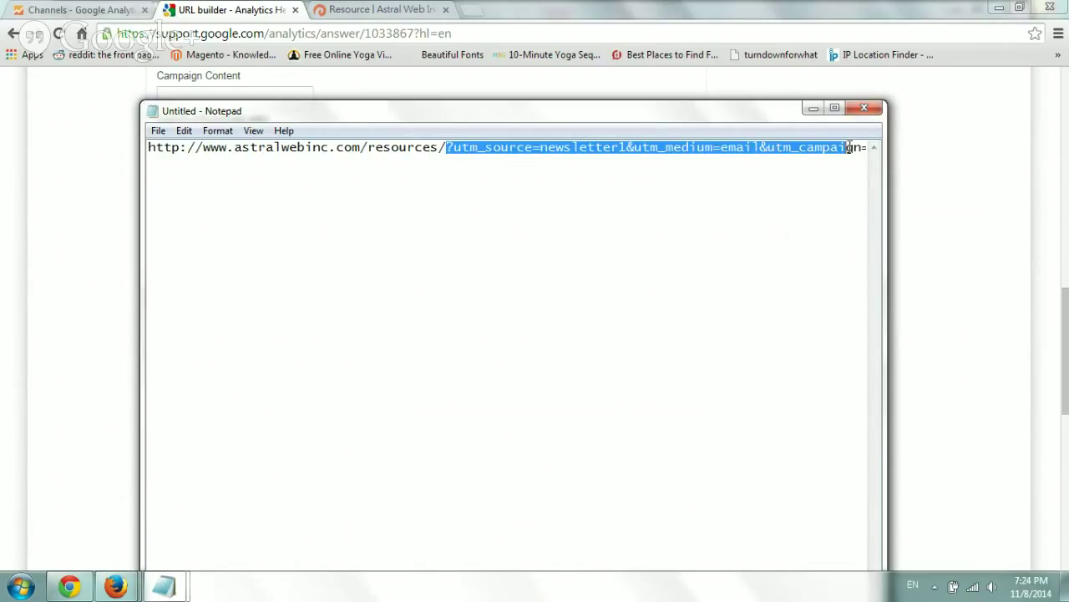
click(815, 187)
key(End)
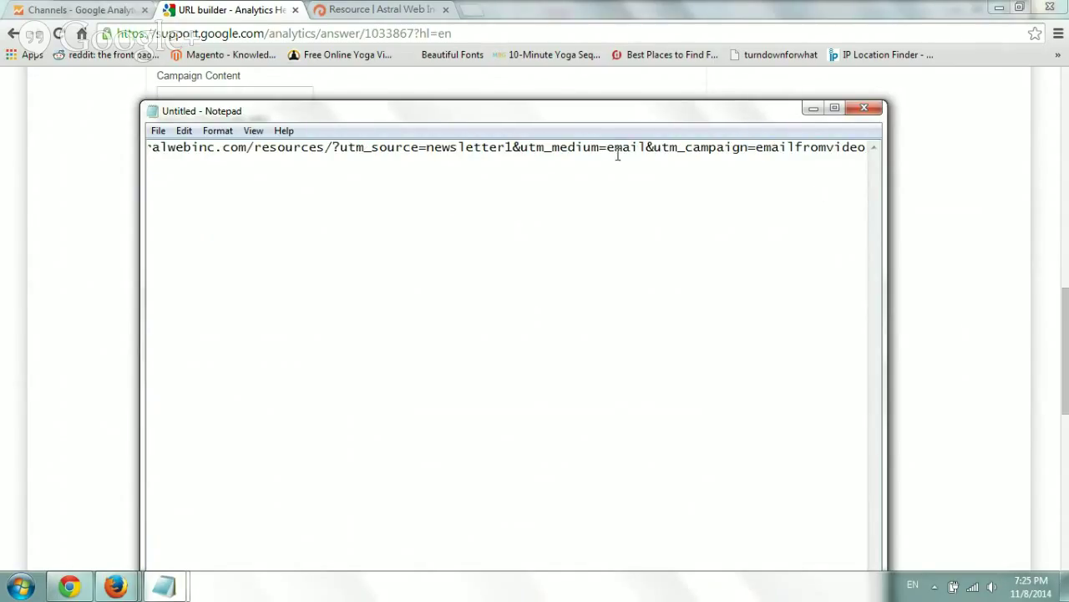
drag(755, 140, 866, 149)
click(789, 153)
key(ctrl+a)
key(ctrl+c)
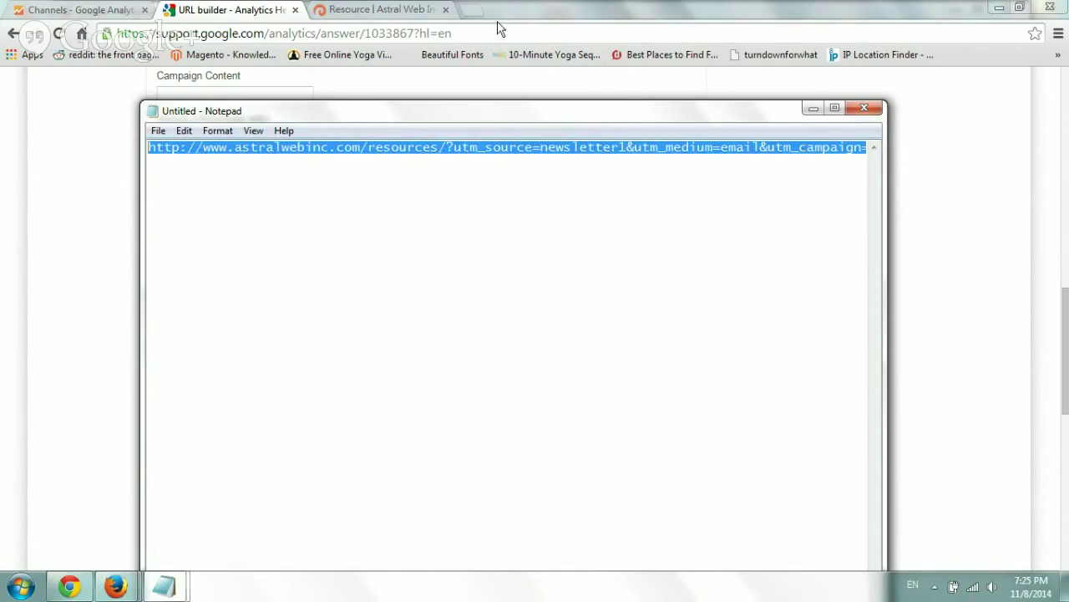
Step: Paste the campaign-tagged URL into a new Chrome tab and load Astral Web's Resources page
click(475, 17)
click(473, 10)
key(ctrl+v)
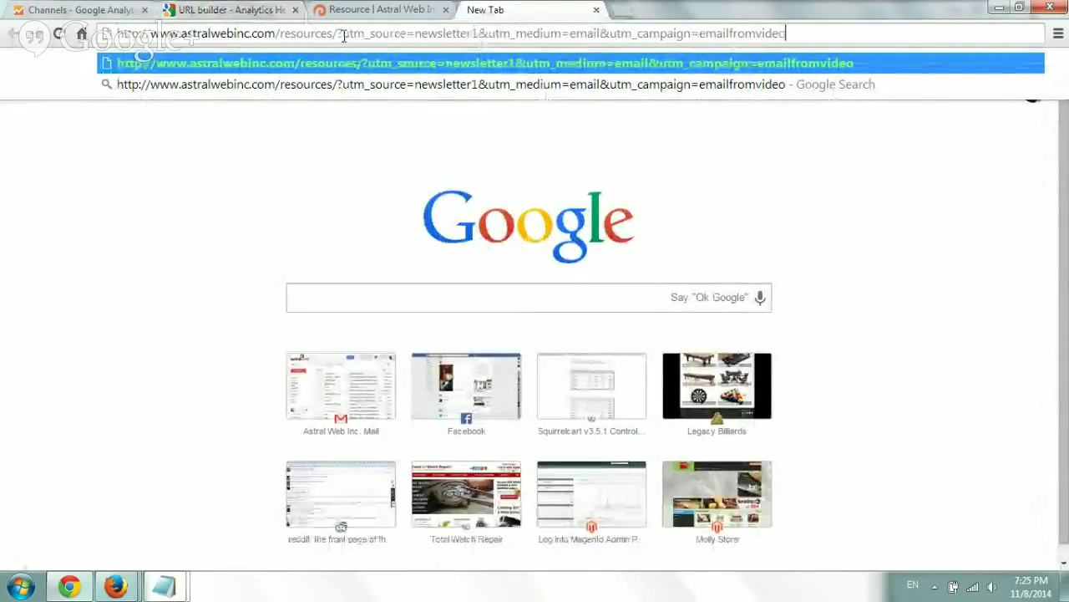
drag(344, 35, 795, 31)
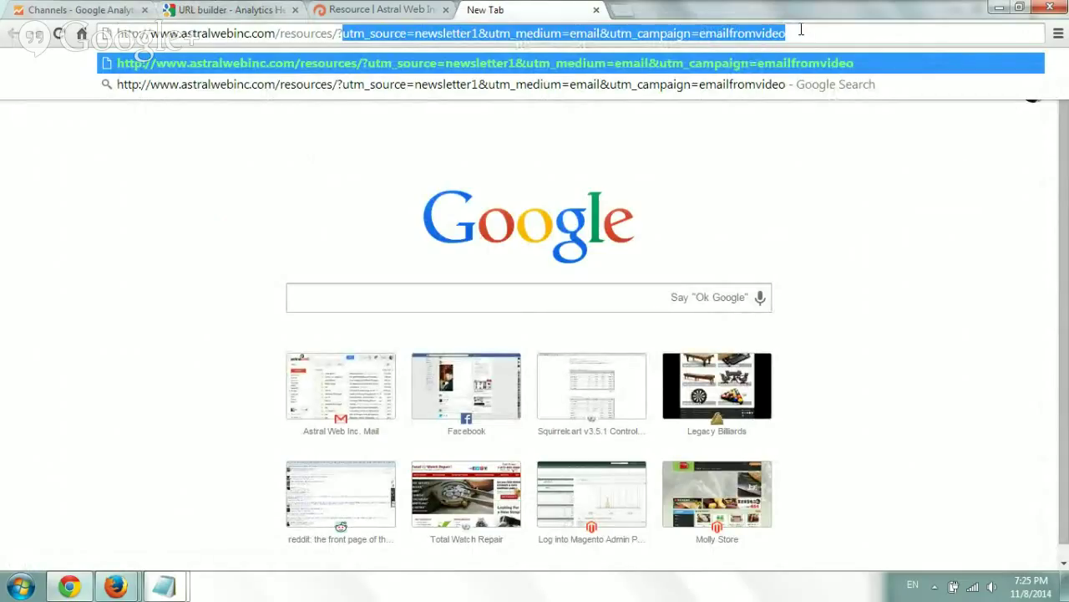
drag(367, 33, 794, 33)
click(747, 33)
key(Return)
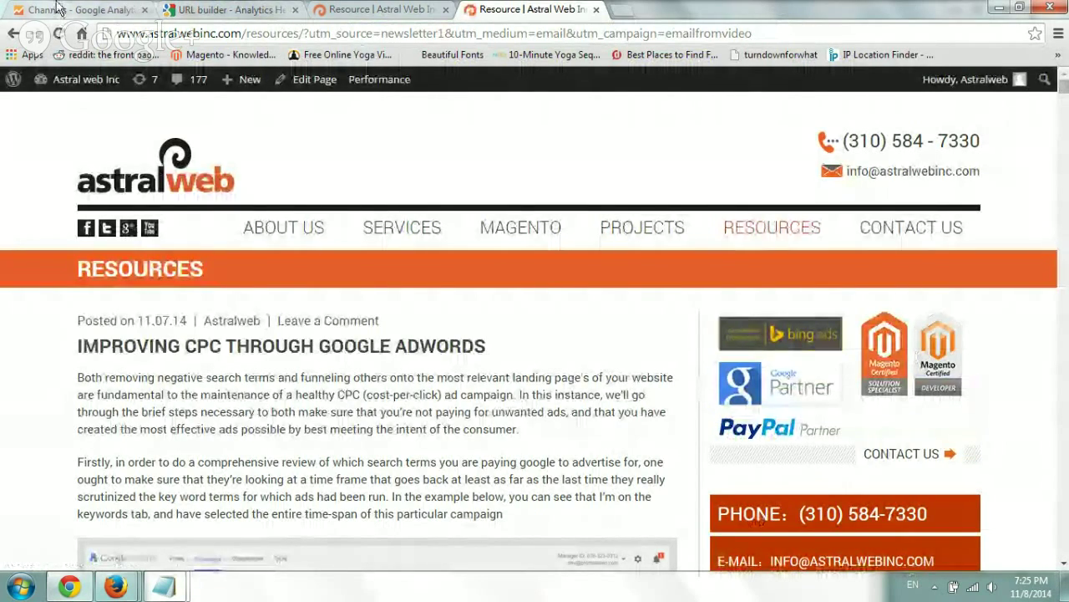
Step: Search accounts for astralwebinc.com and open Astral Web Inc's Main Website All Web Site Data view
click(25, 10)
click(917, 85)
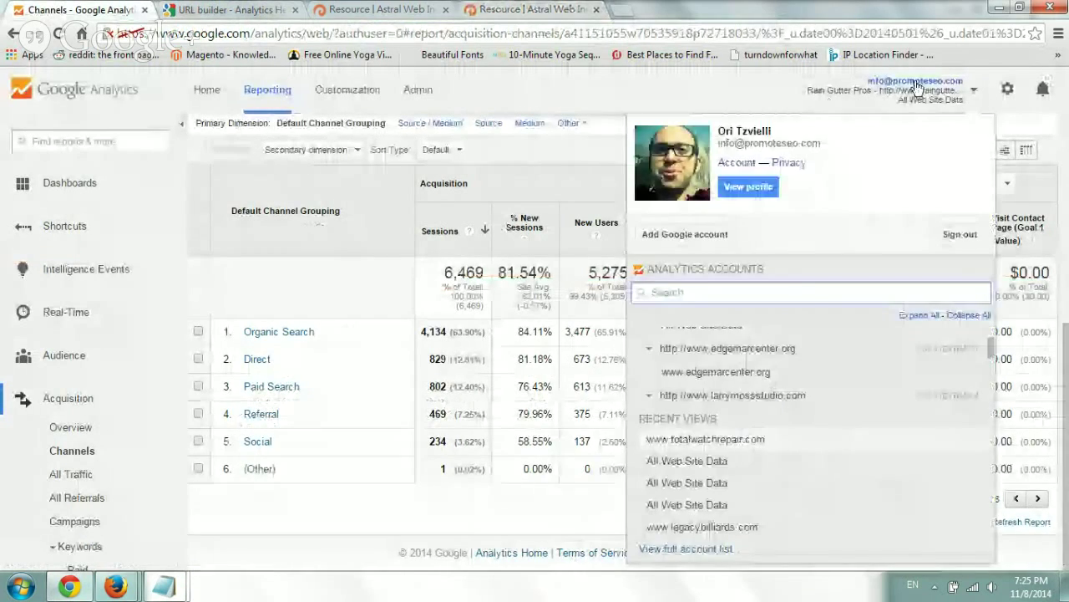
text(astralwebinc.com)
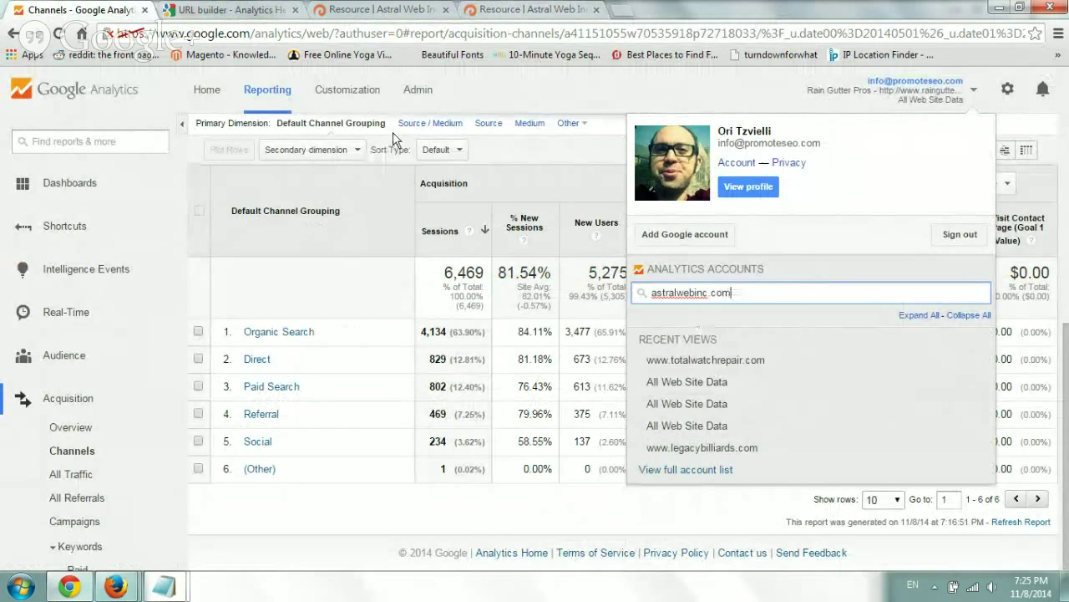
click(209, 90)
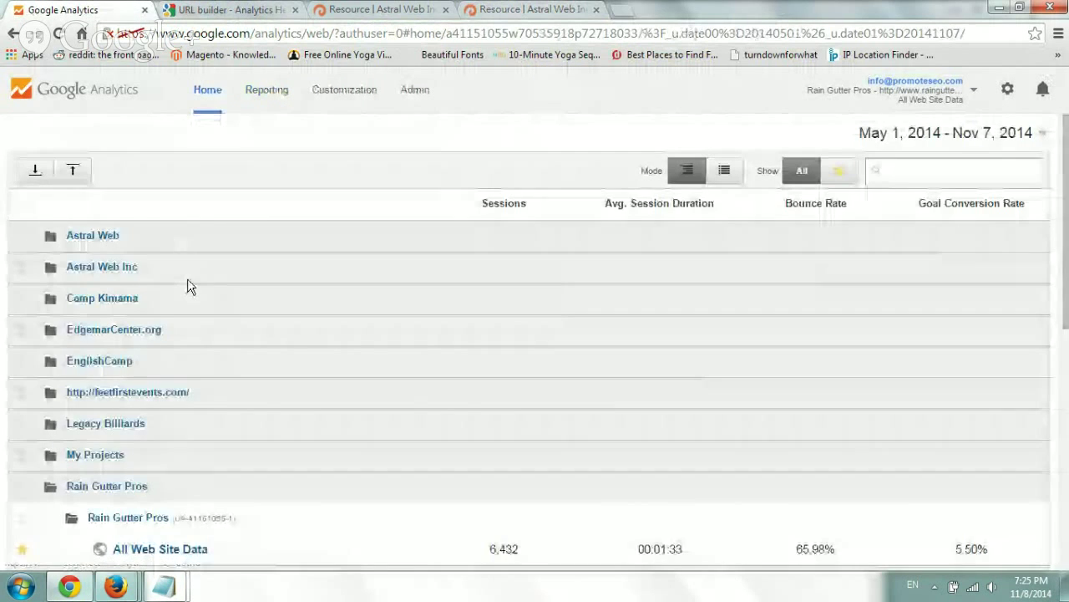
click(174, 247)
click(172, 247)
click(170, 268)
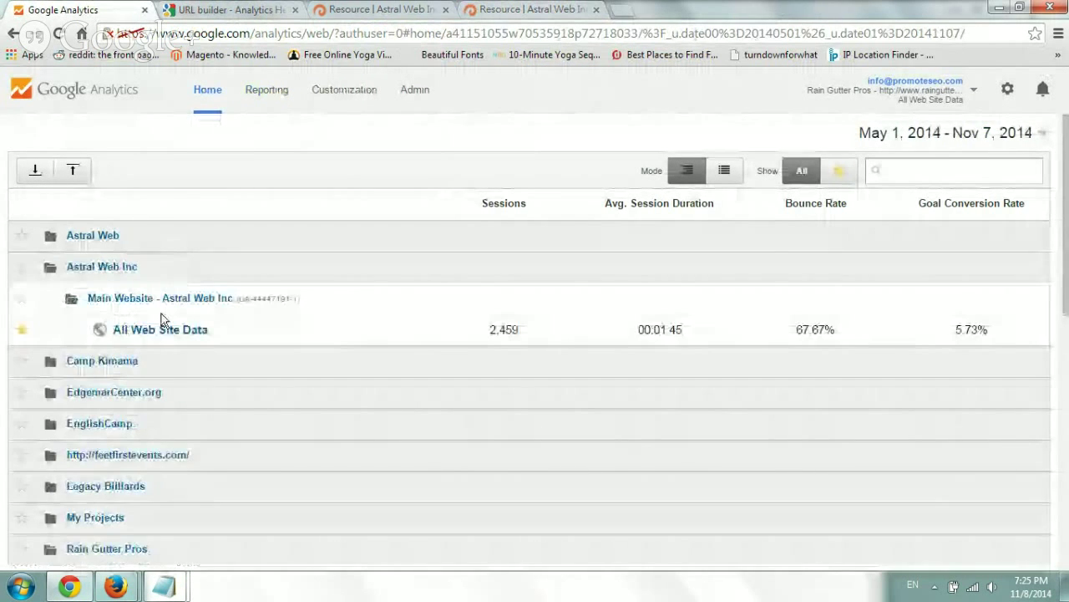
click(168, 327)
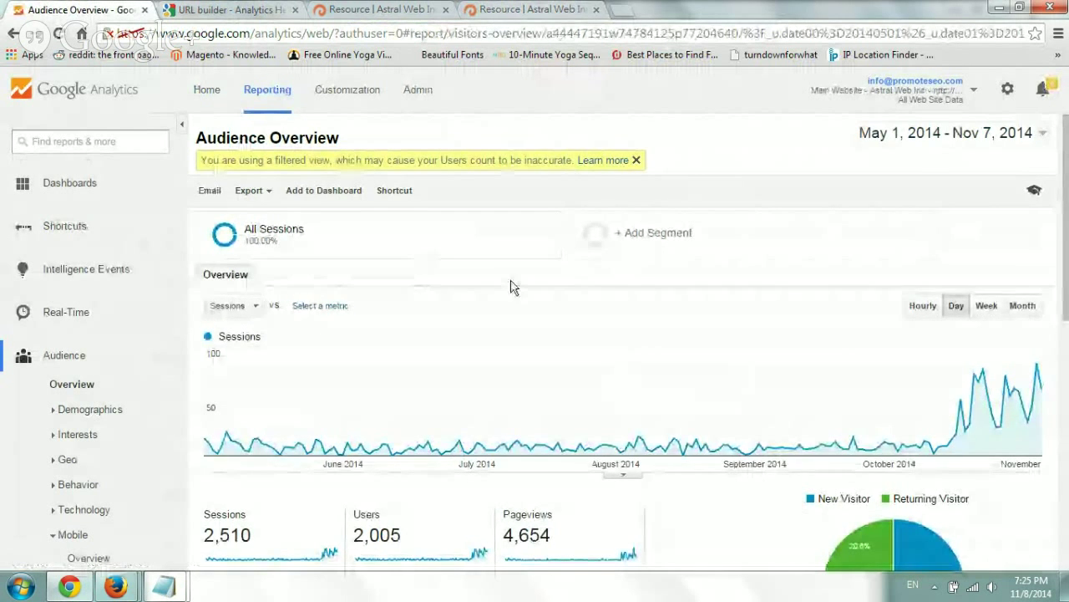
scroll(310, 327, down, 3)
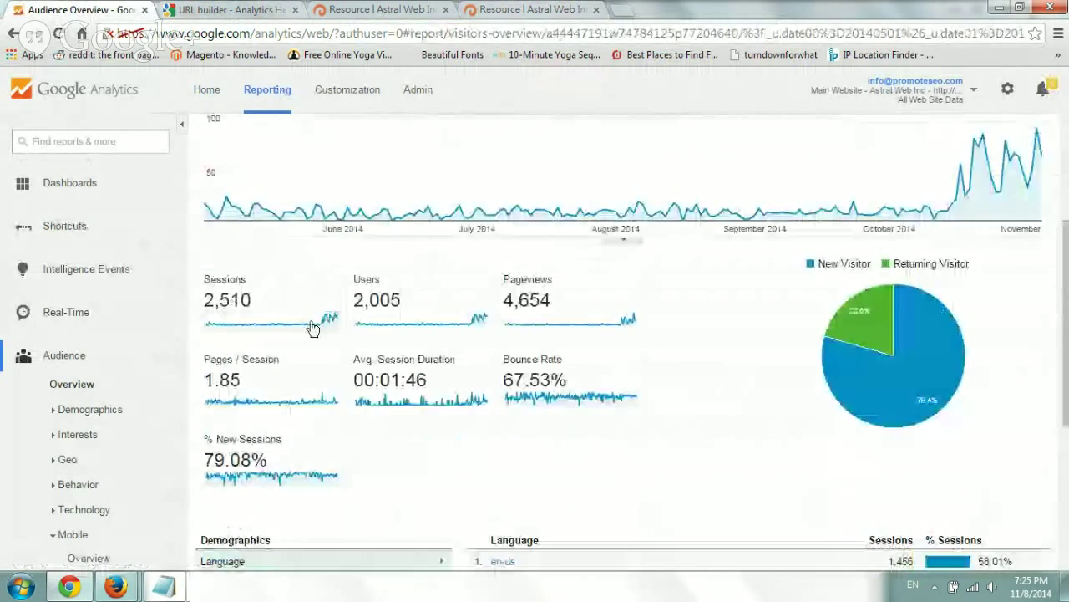
Step: Open Real-Time Traffic Sources and highlight the row with medium email, source newsletter1
click(104, 314)
click(118, 341)
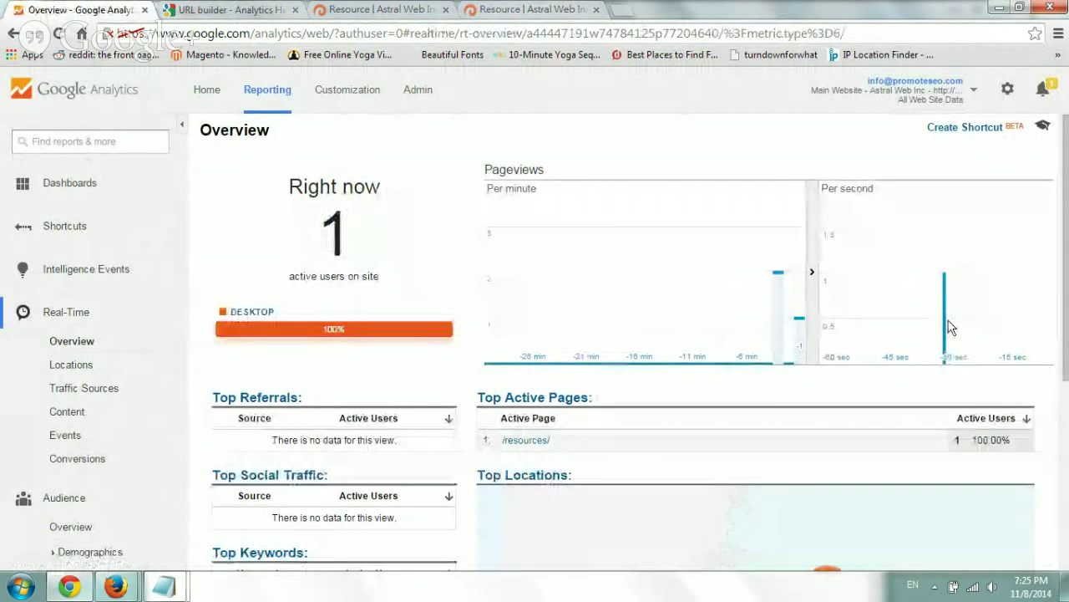
click(115, 389)
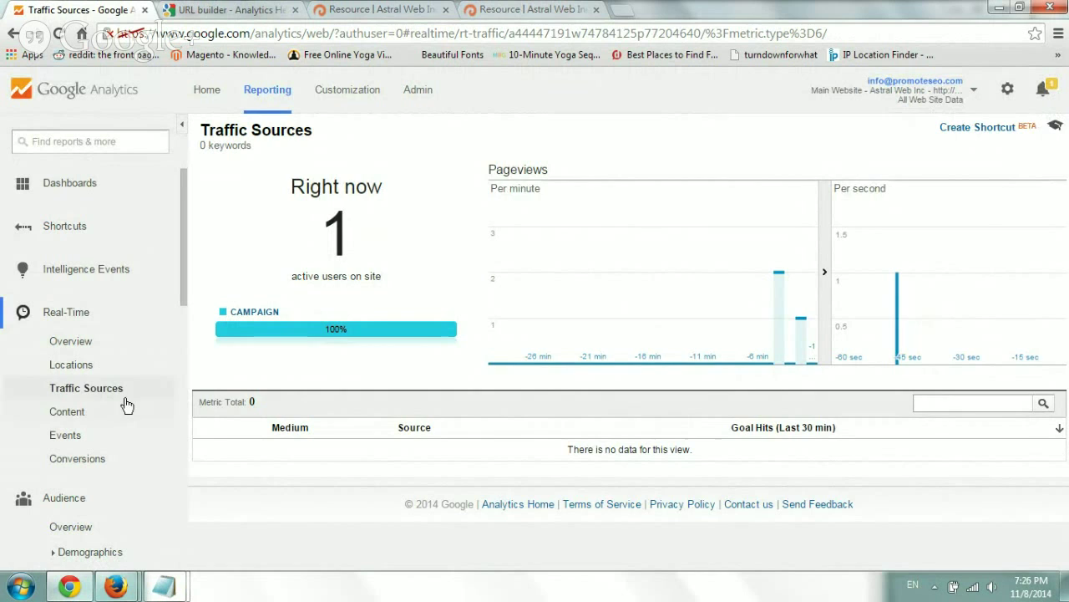
click(97, 407)
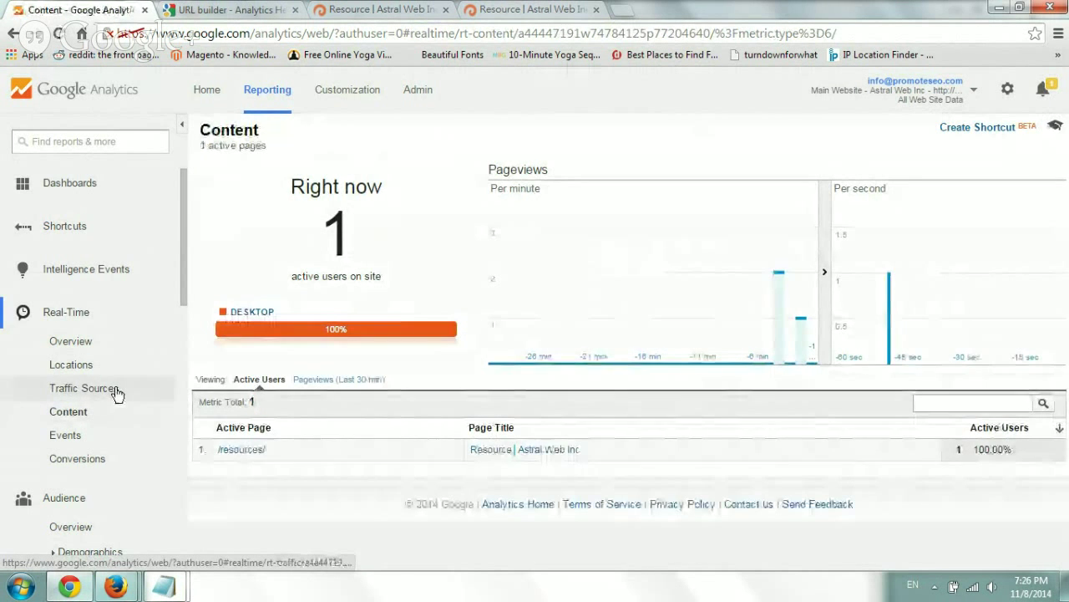
click(124, 391)
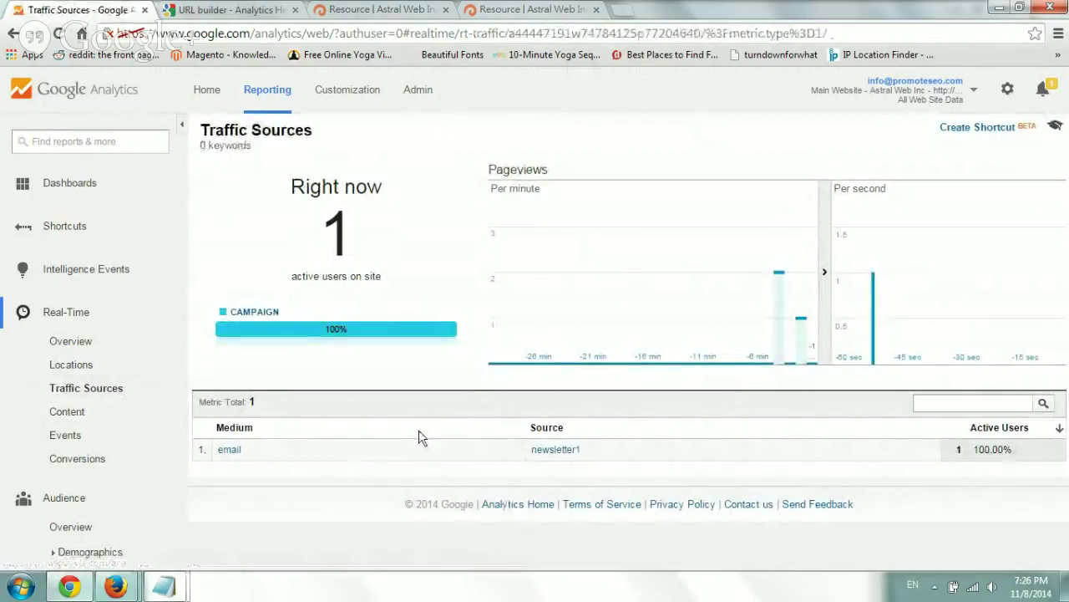
drag(294, 454, 222, 457)
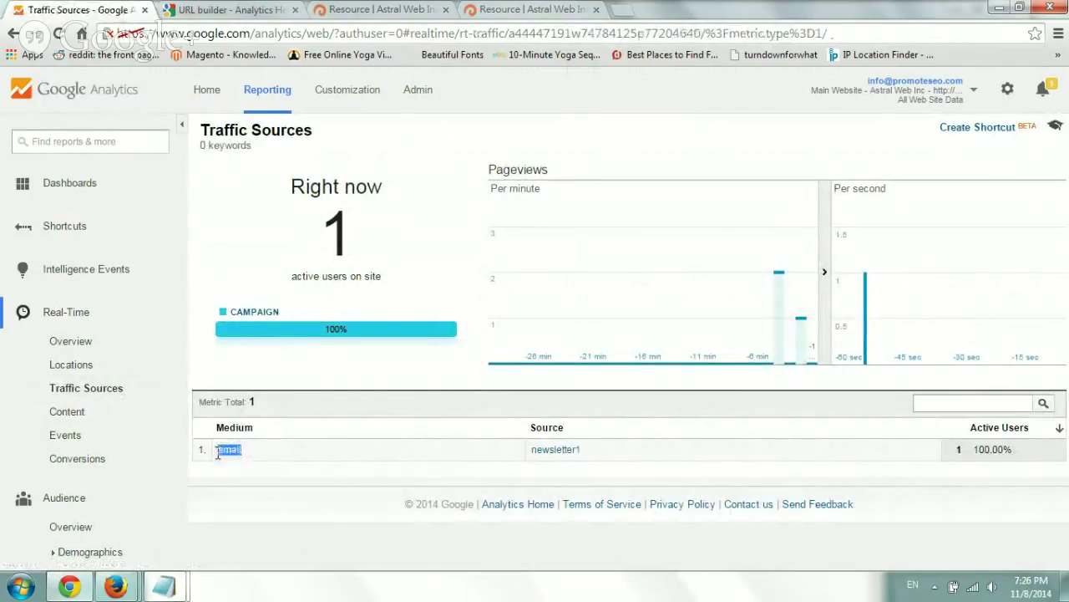
drag(618, 460, 558, 450)
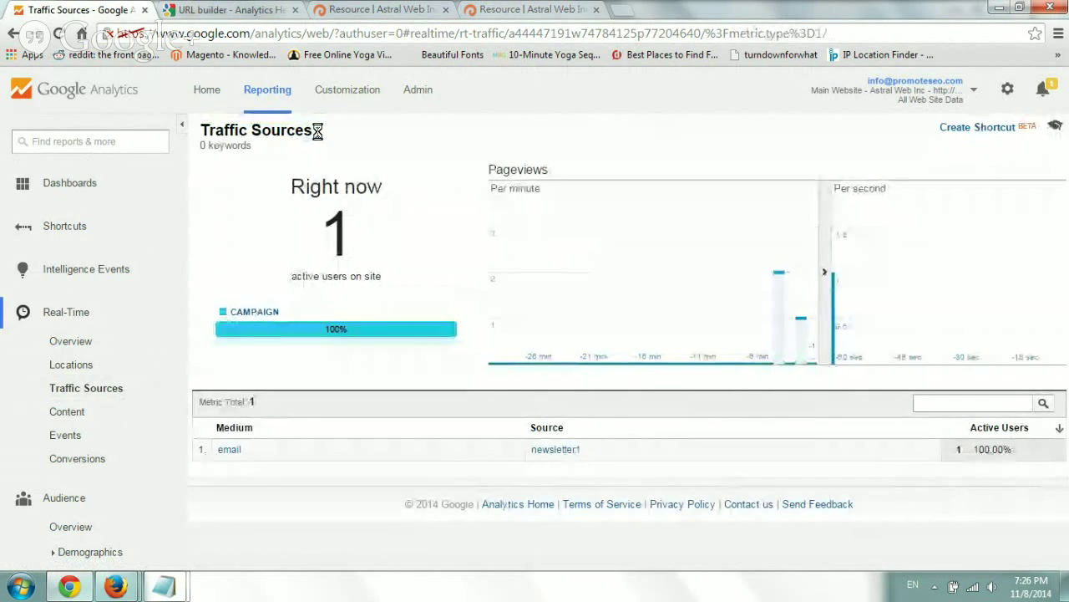
click(531, 9)
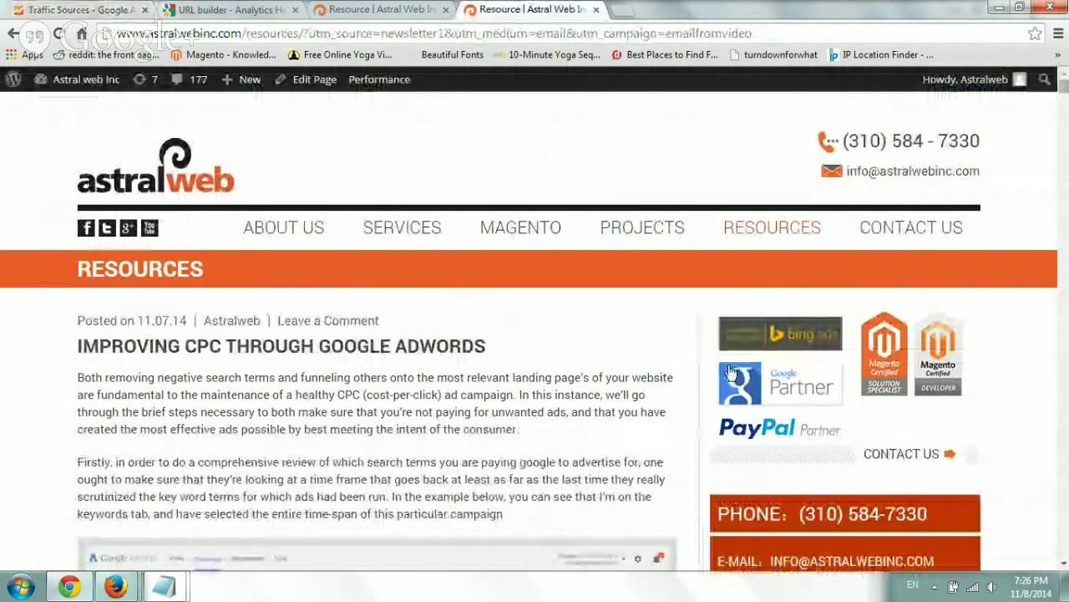
drag(266, 32, 406, 34)
click(302, 34)
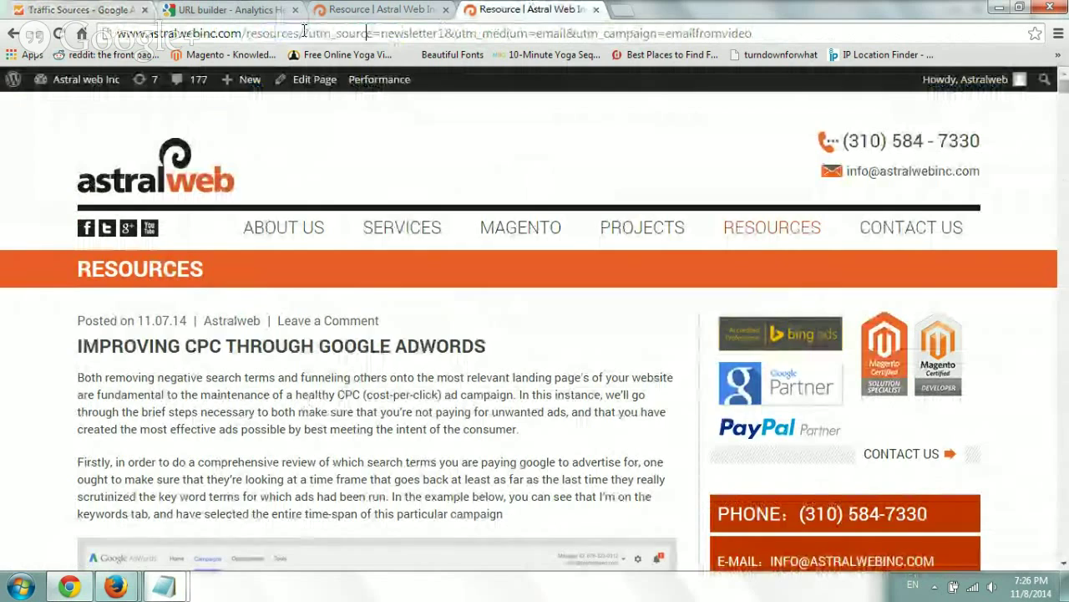
drag(302, 34, 753, 35)
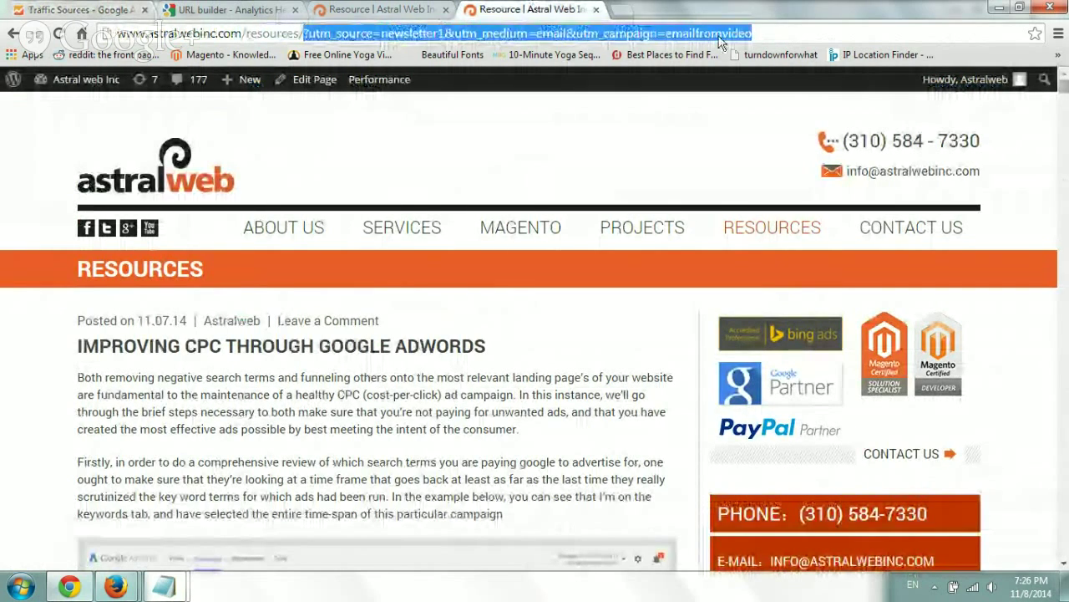
click(418, 9)
click(496, 8)
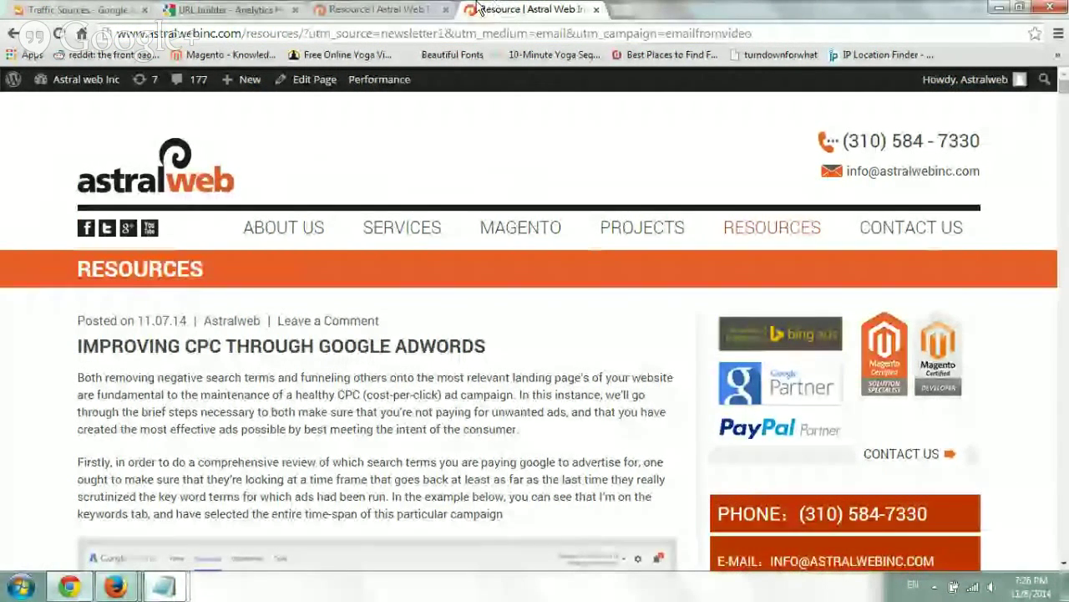
click(614, 37)
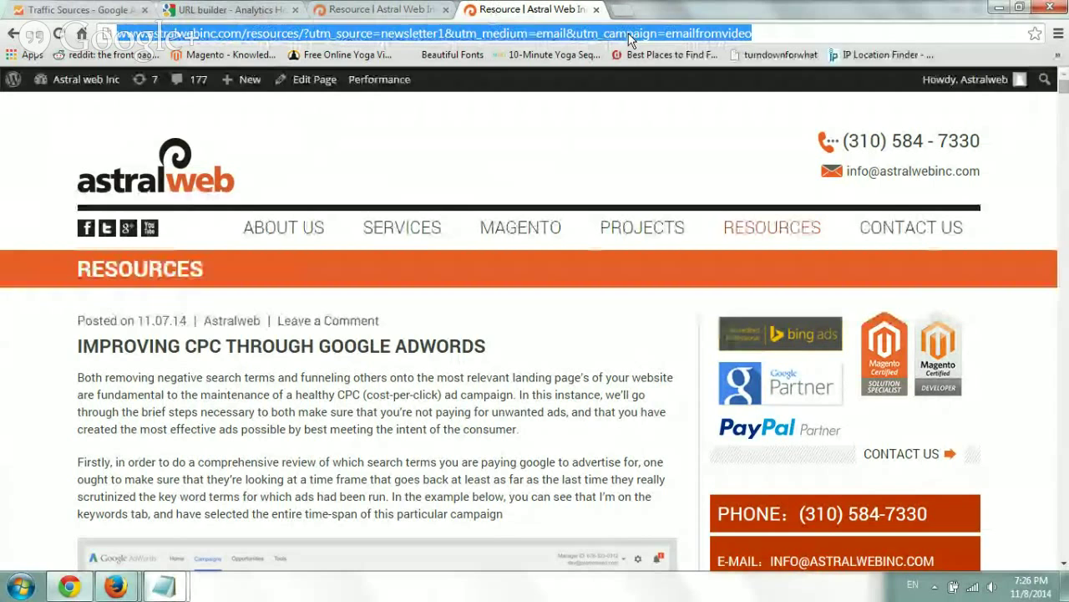
click(92, 9)
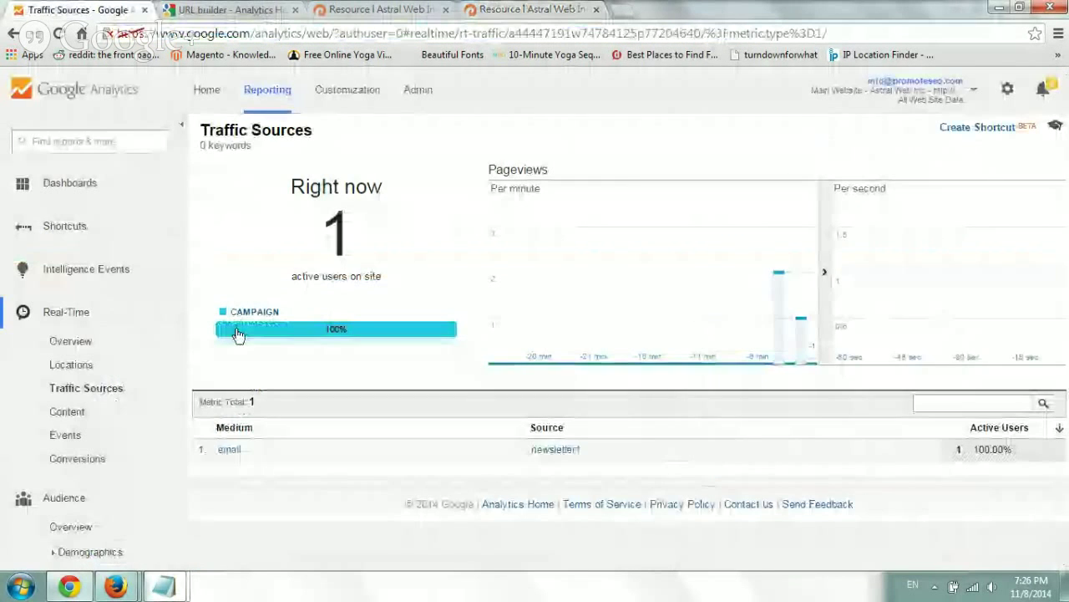
drag(180, 287, 185, 389)
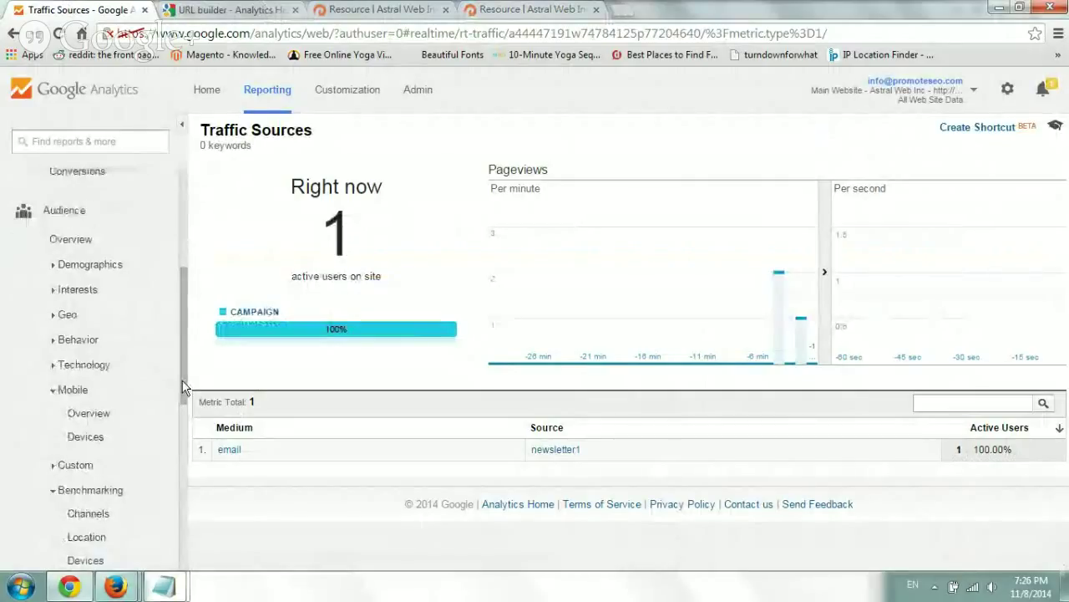